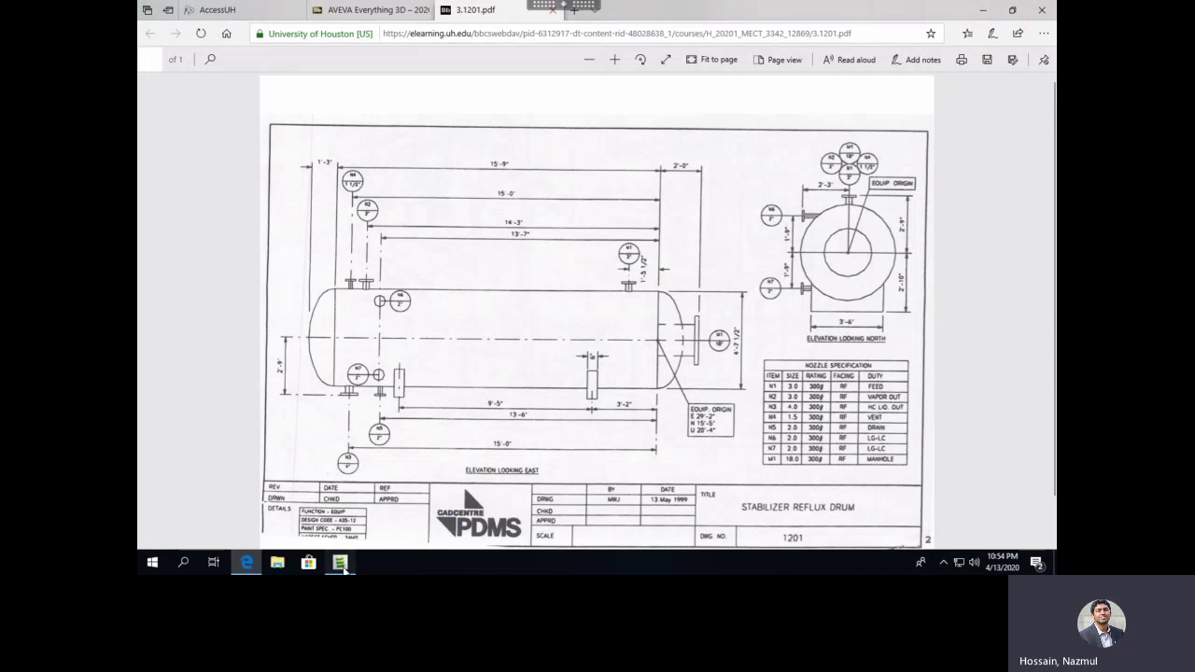
# Switch to AVEVA Everything3D and create a site named Equipment-1 under the model world
pyautogui.click(341, 563)
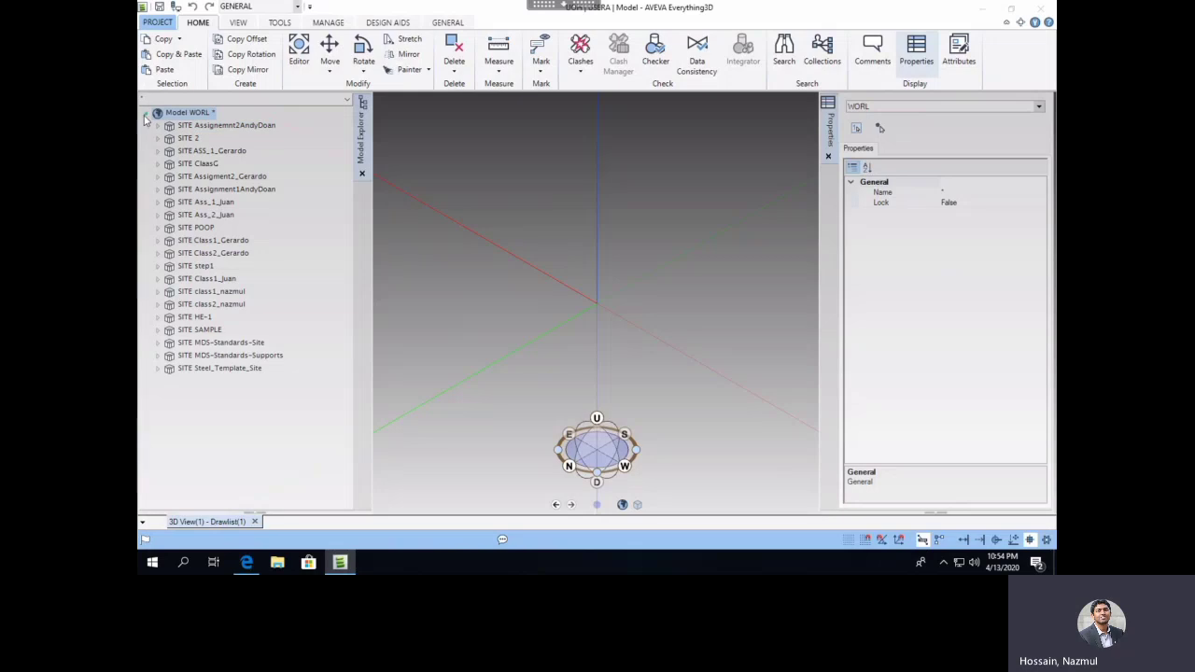
pyautogui.click(442, 23)
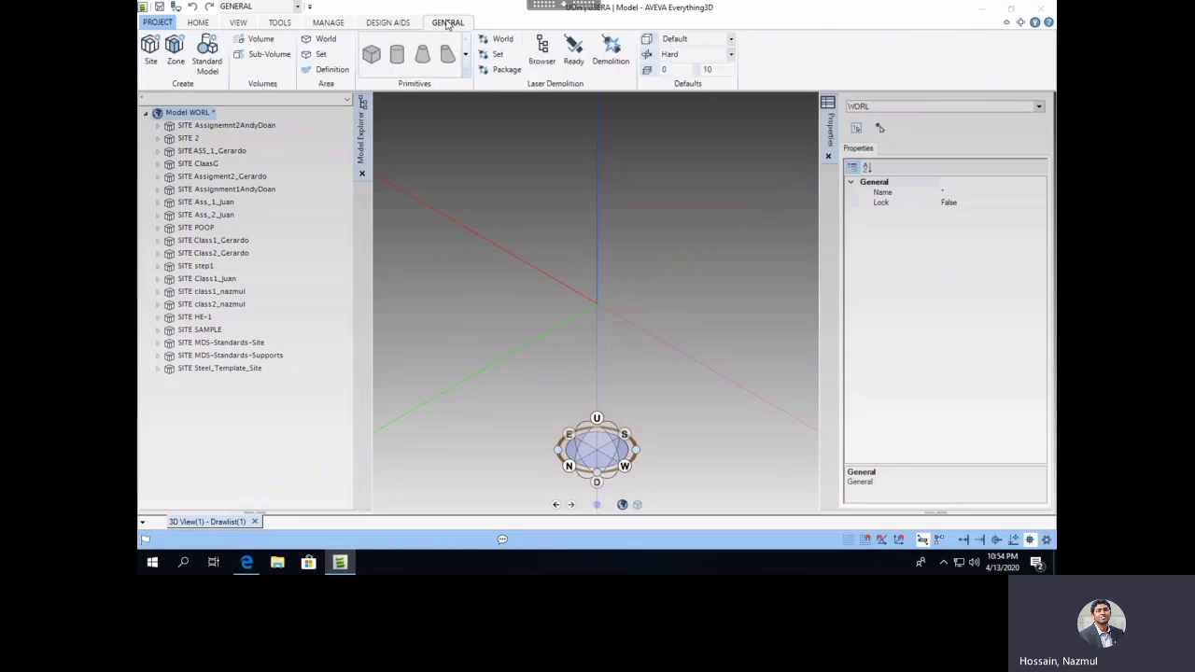
pyautogui.click(152, 56)
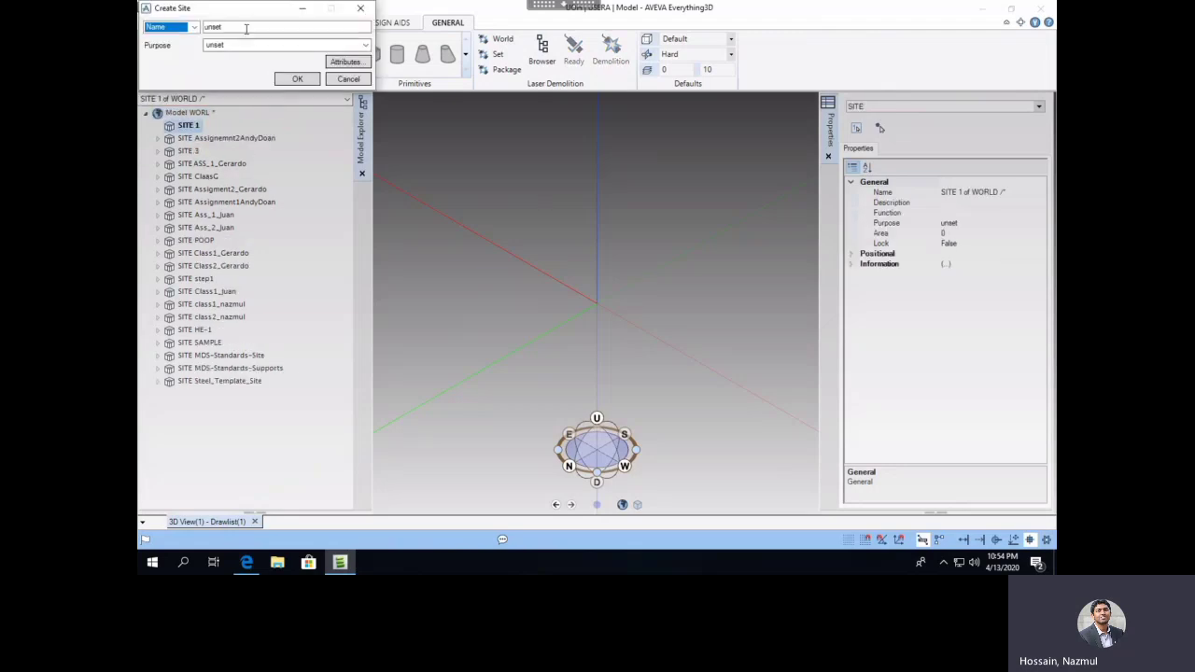
pyautogui.click(246, 27)
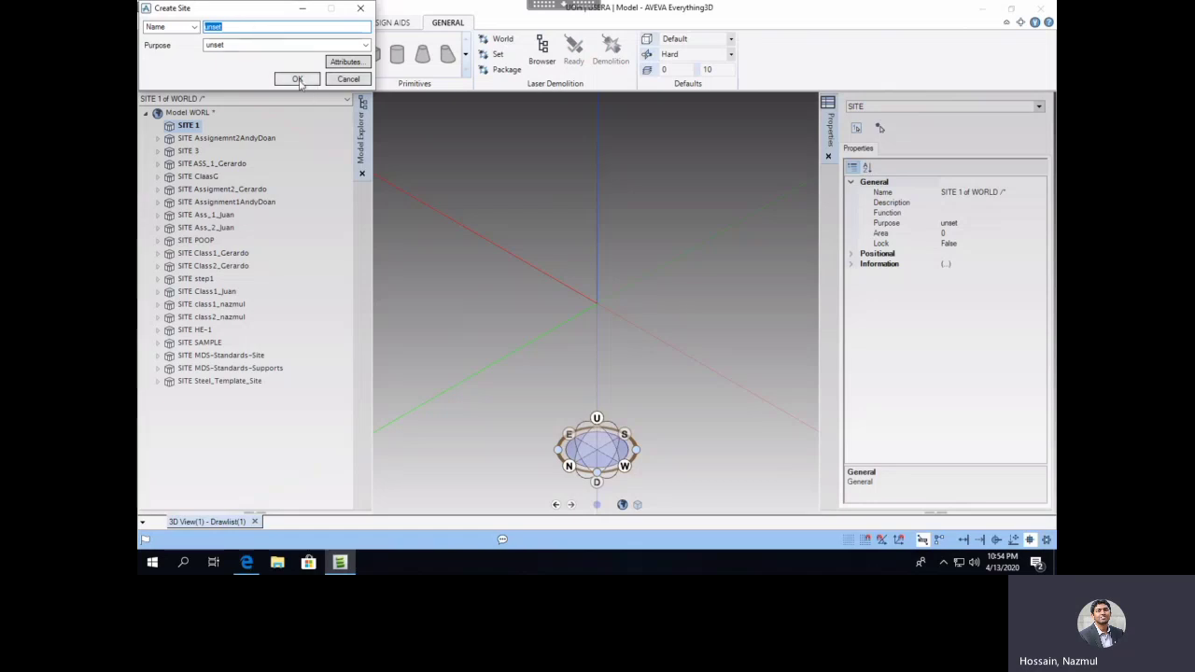
pyautogui.write('Equipment-1')
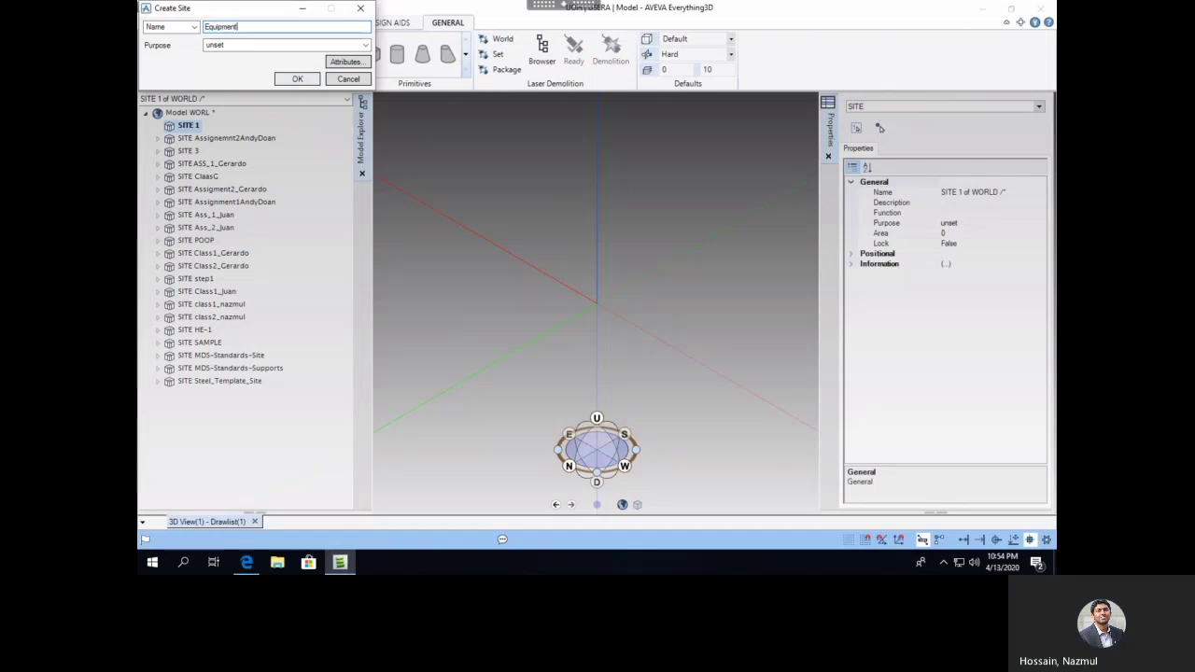
pyautogui.click(297, 79)
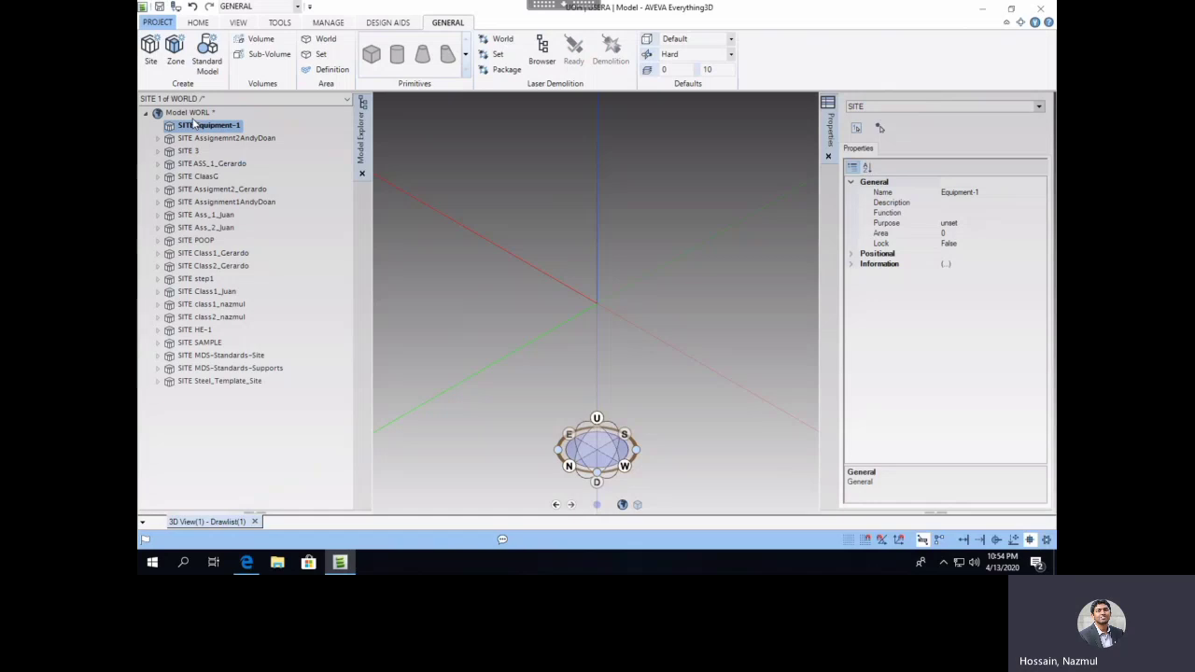
# Create a zone with default settings under the Equipment-1 site and change the working discipline to Equipment
pyautogui.click(176, 51)
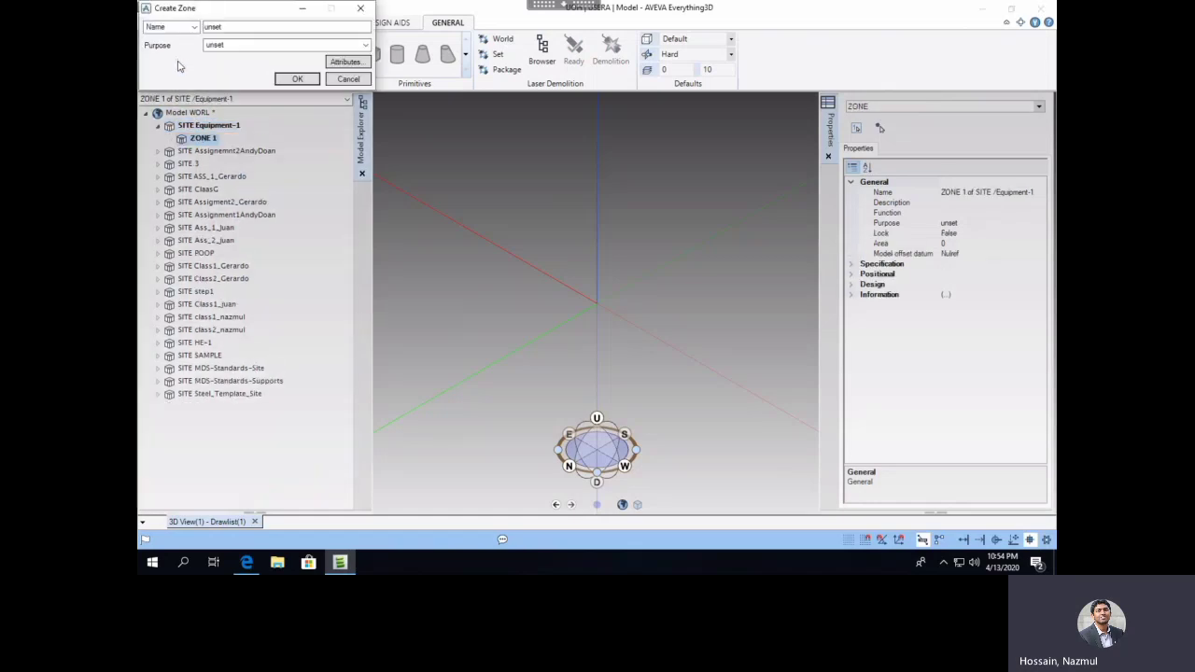
pyautogui.click(297, 78)
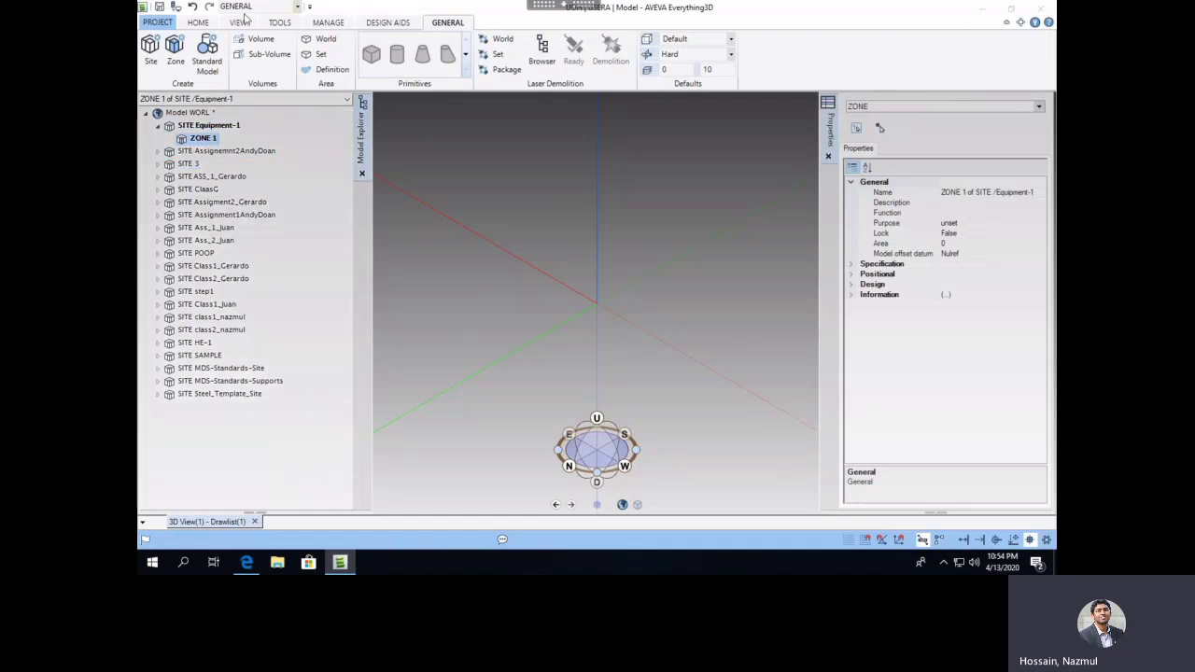
pyautogui.click(247, 562)
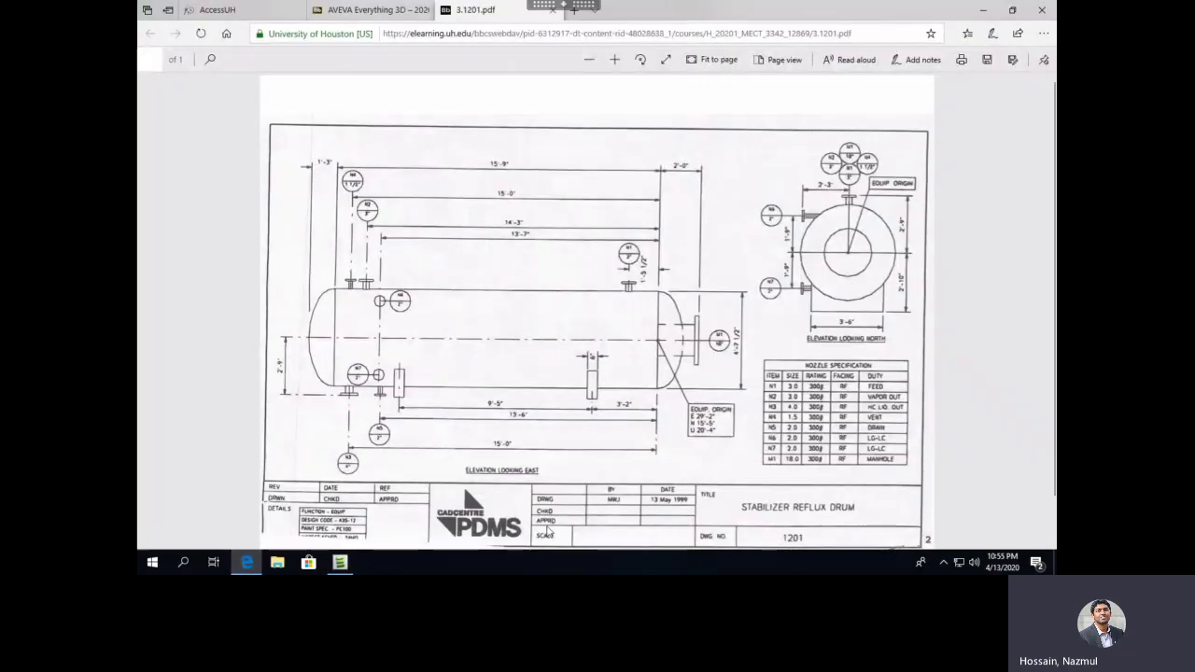
pyautogui.click(247, 563)
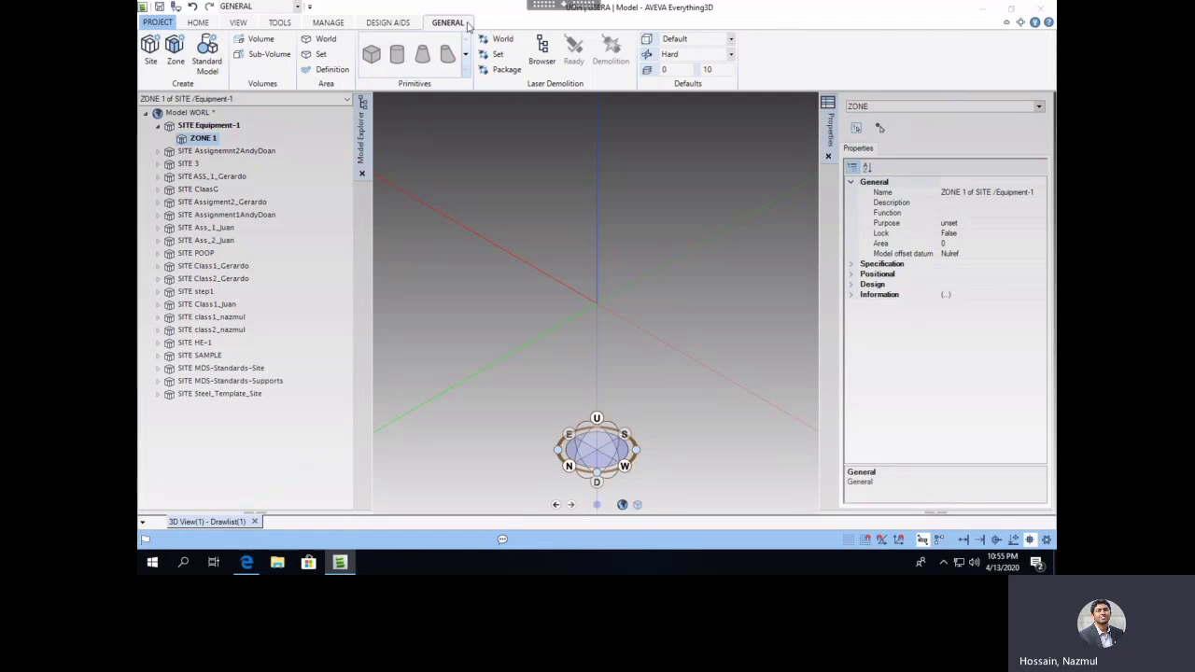
pyautogui.click(298, 7)
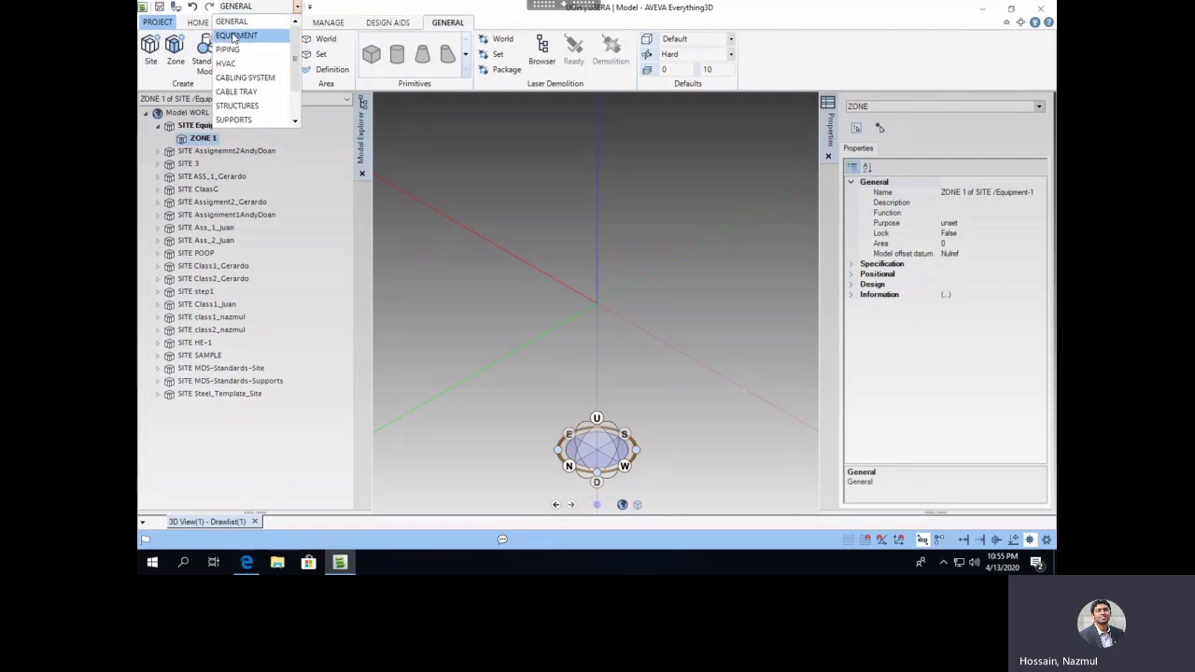
pyautogui.click(235, 35)
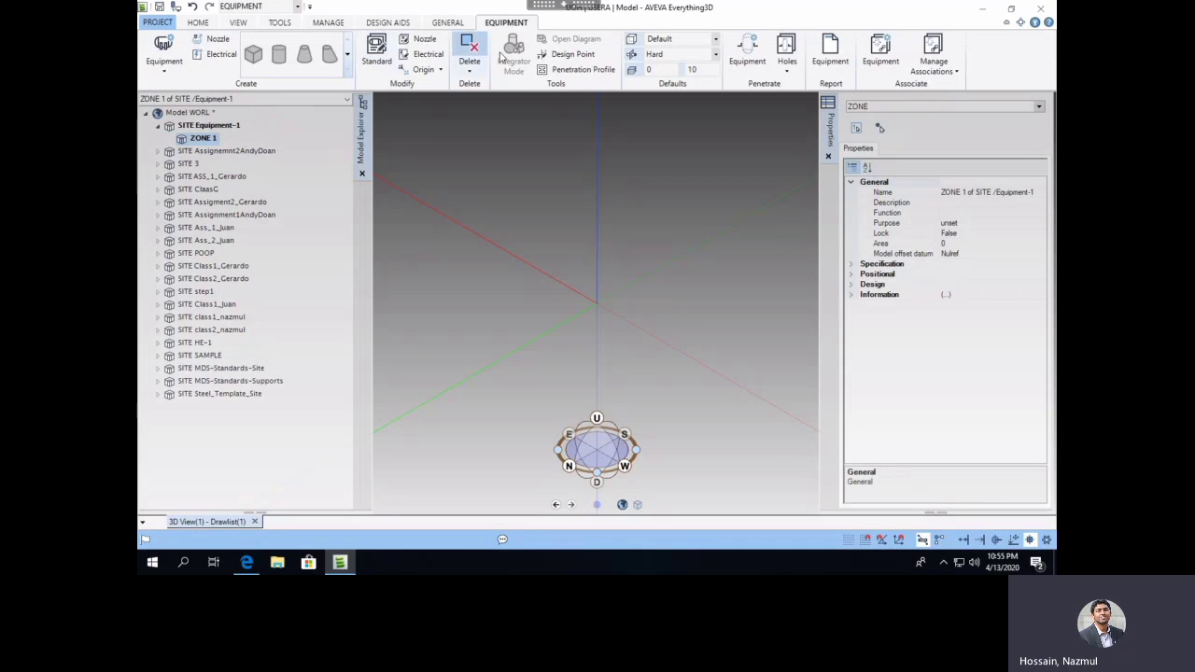
# Start a new equipment item in the zone, naming it E-1201 with the description "Stabilizer Reflux Drum"
pyautogui.click(165, 72)
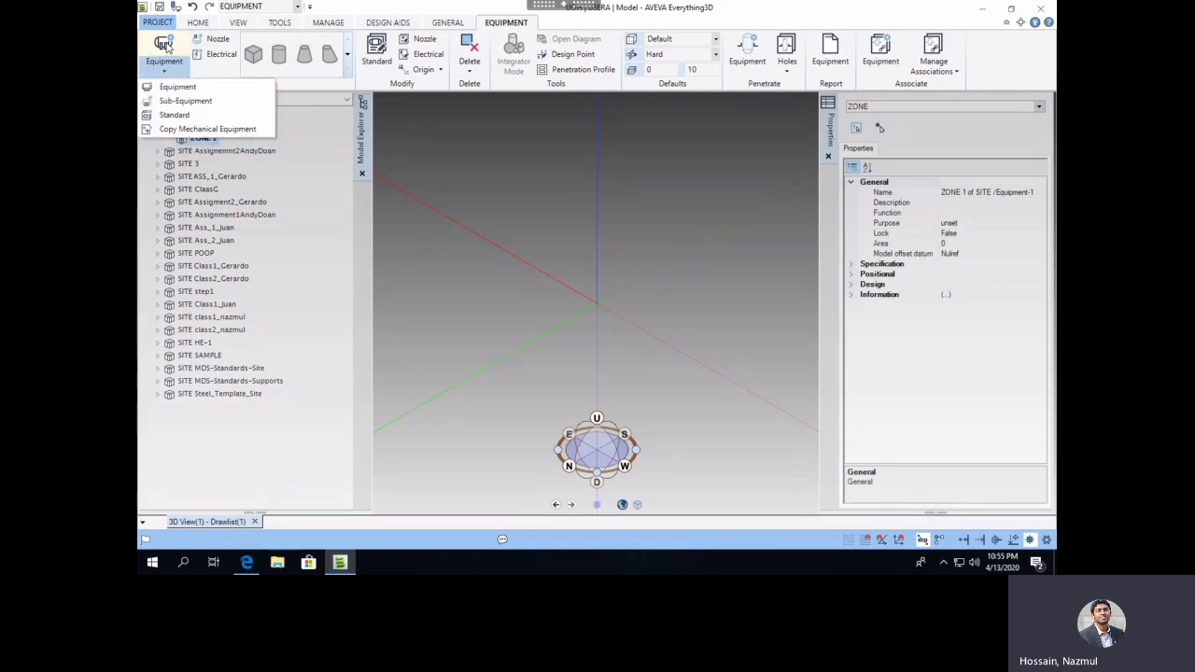
pyautogui.click(186, 87)
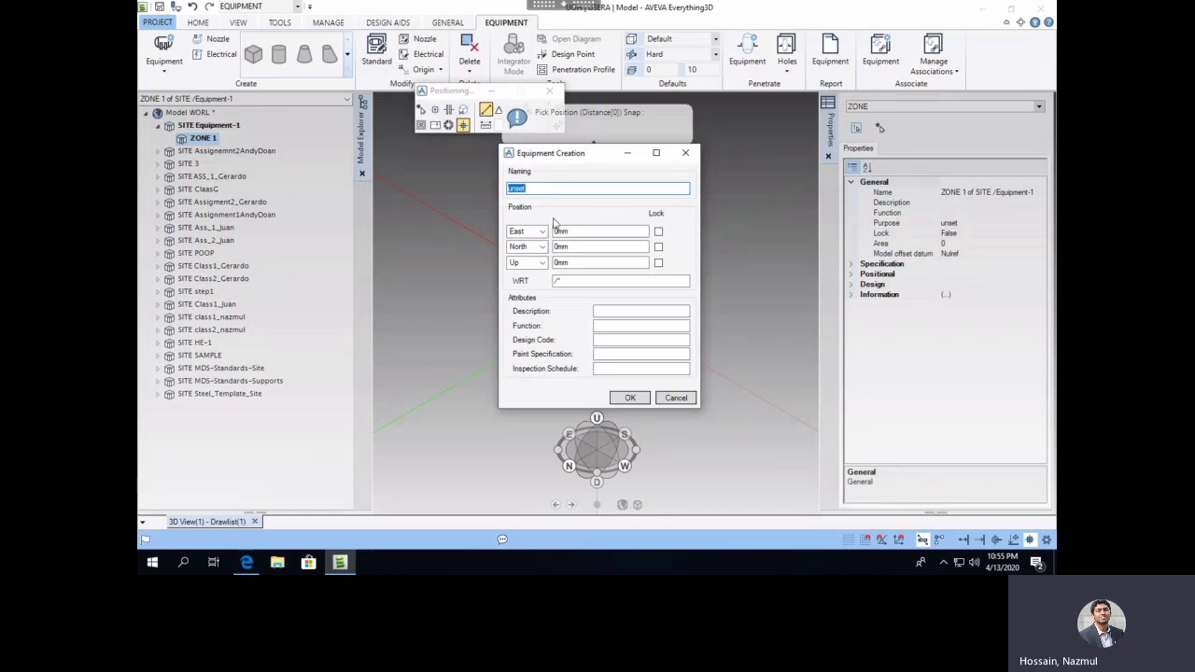
pyautogui.click(247, 565)
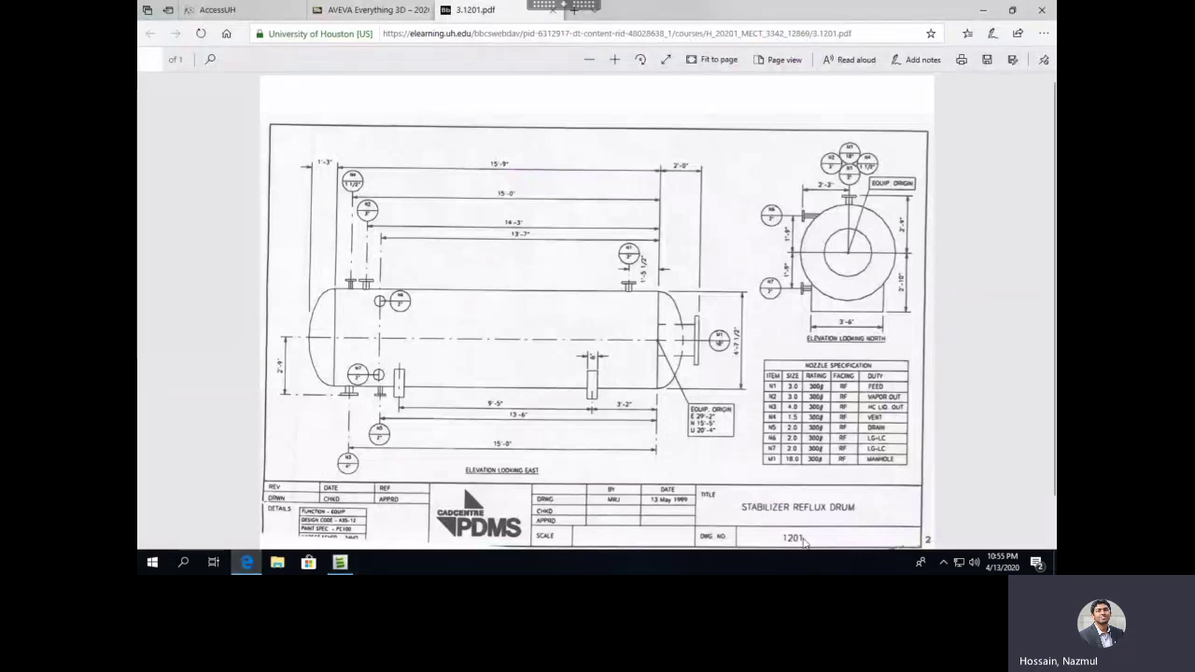
pyautogui.click(246, 563)
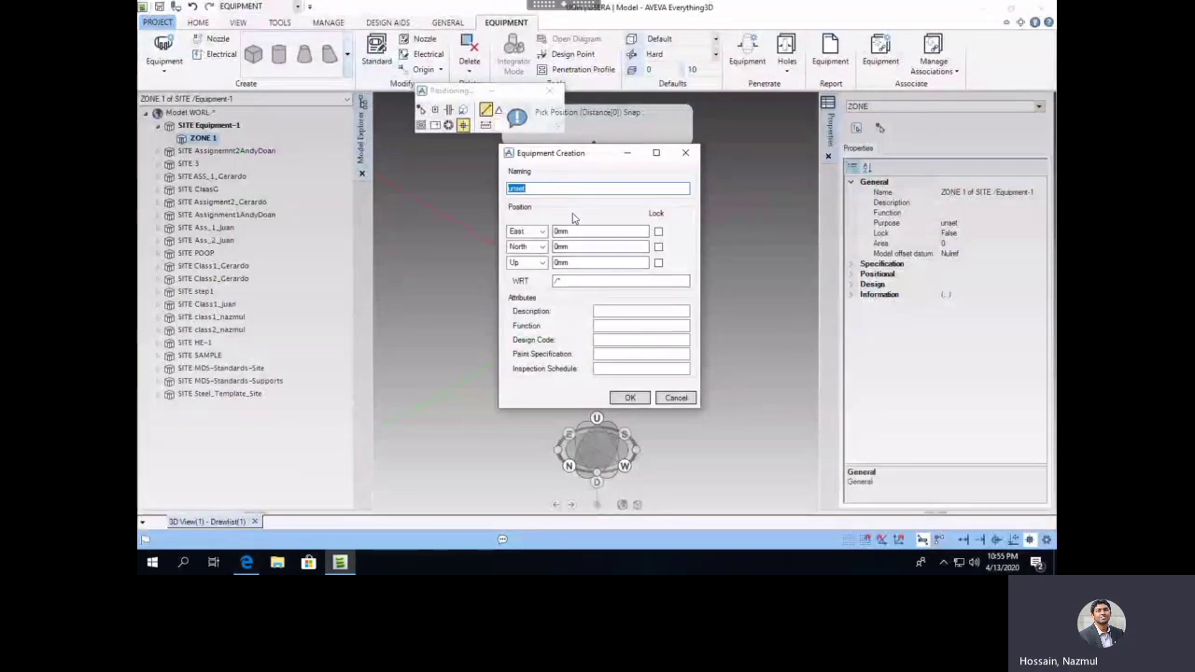
pyautogui.write('E')
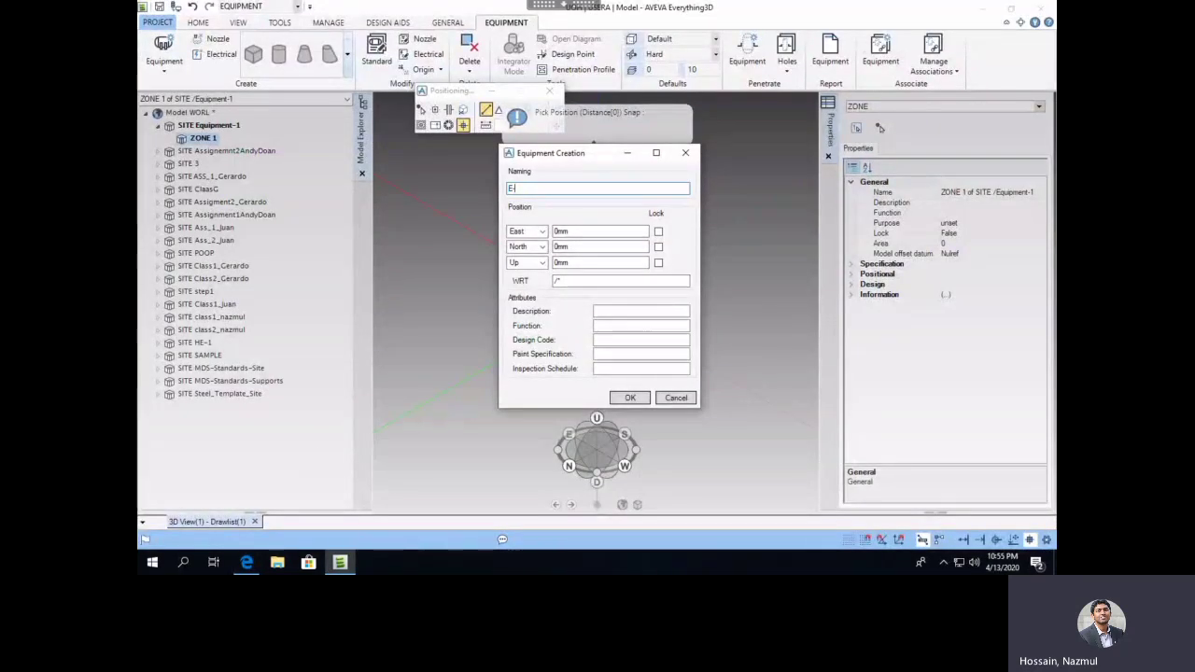
pyautogui.write('-1201')
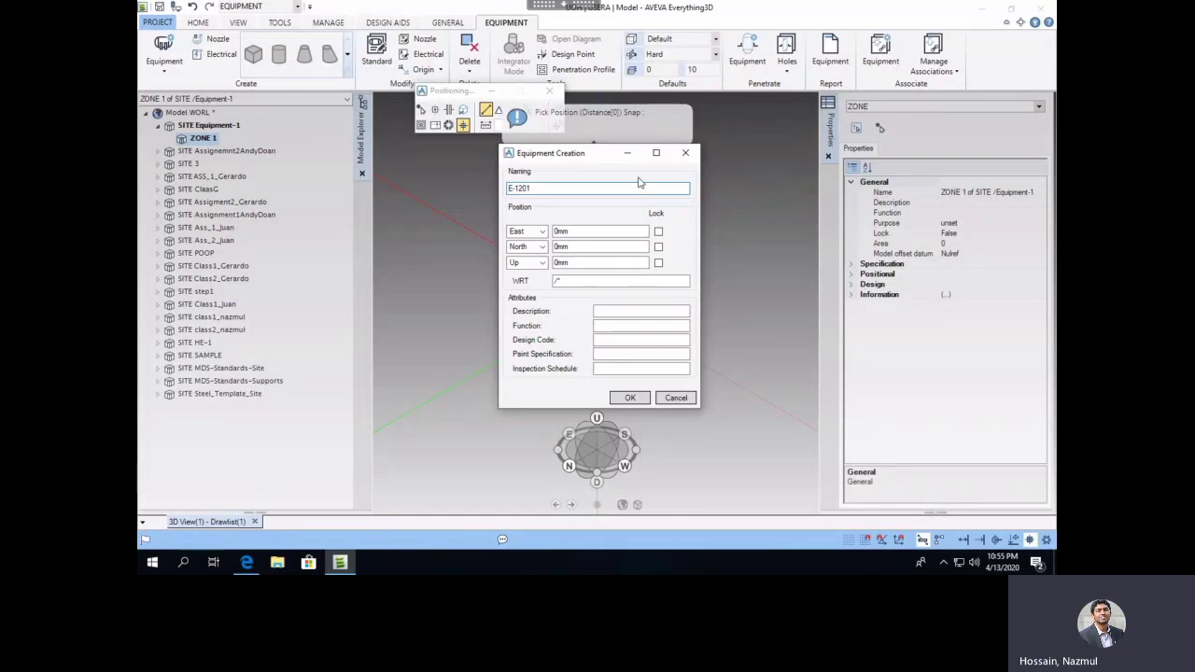
pyautogui.click(626, 311)
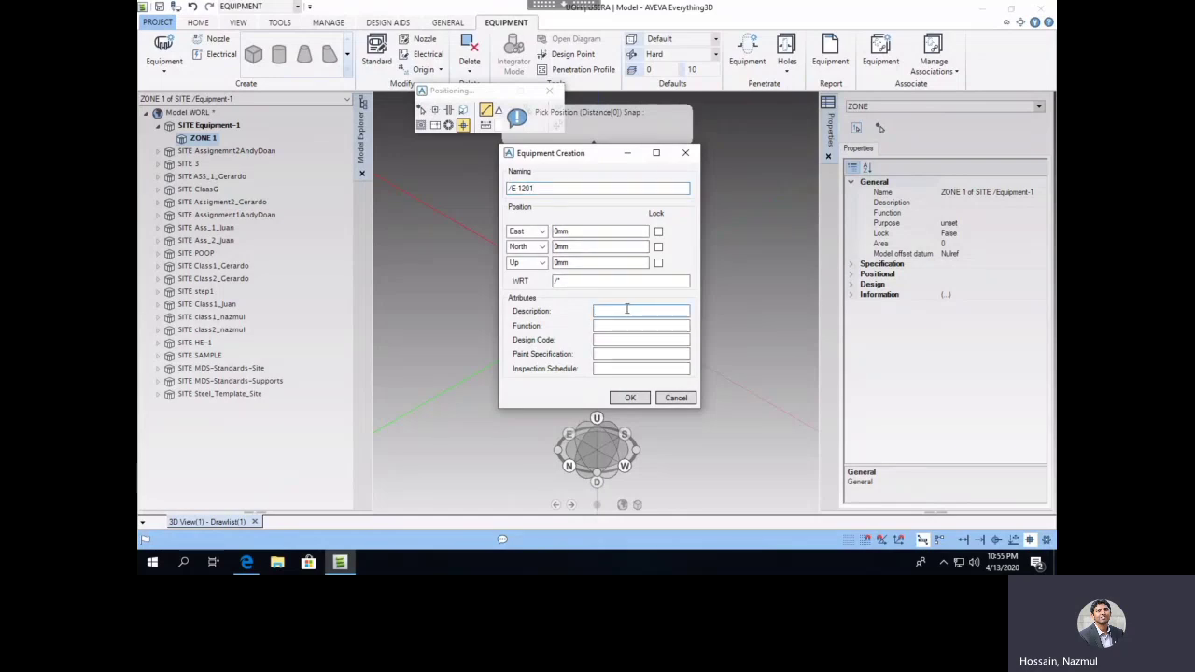
pyautogui.write('Stabil')
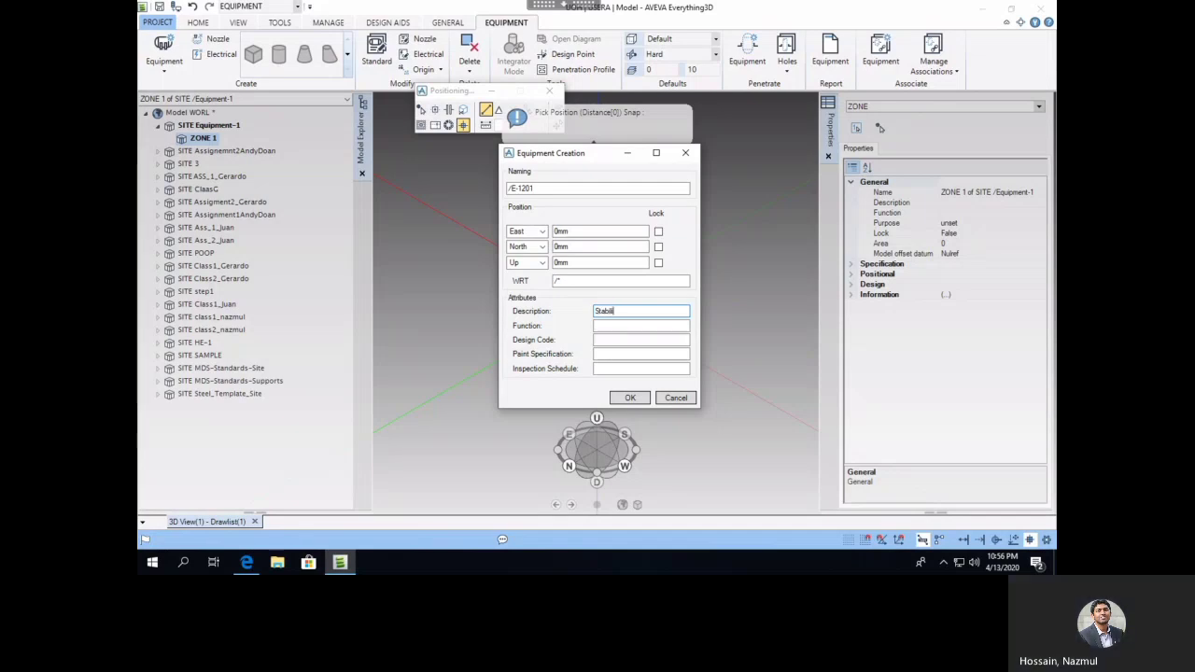
pyautogui.write('izer Reflux Drum')
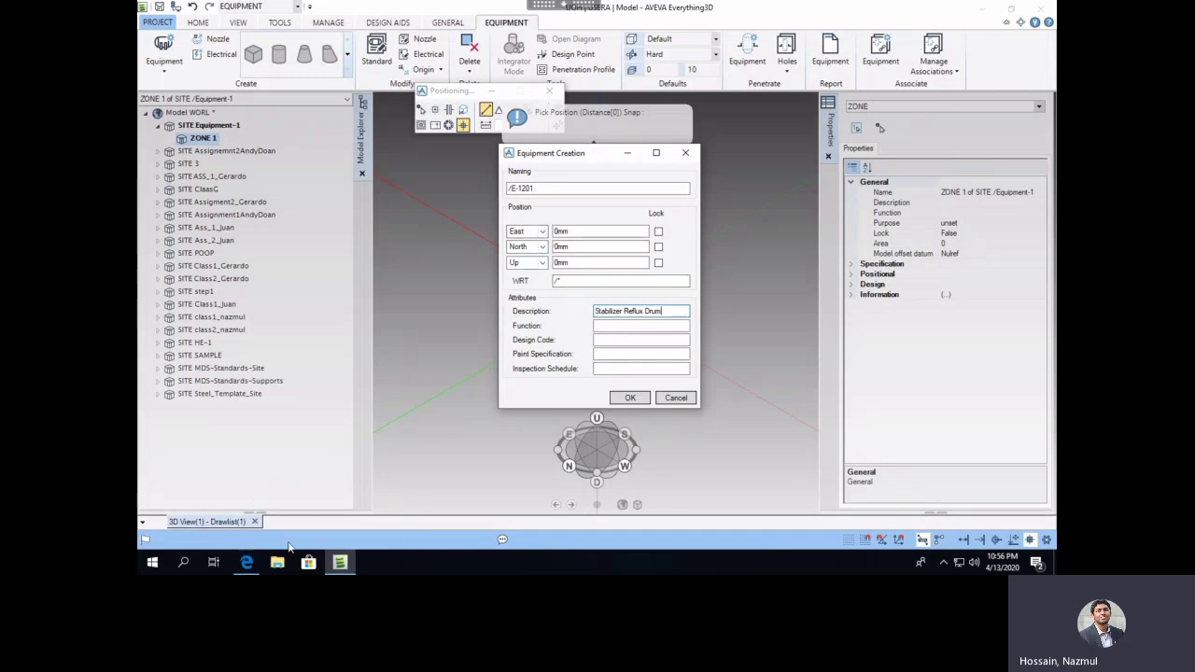
# Set the equipment's position from the drawing's origin to East 29'2", North 15'5" and Up 20'4", and create it
pyautogui.click(248, 562)
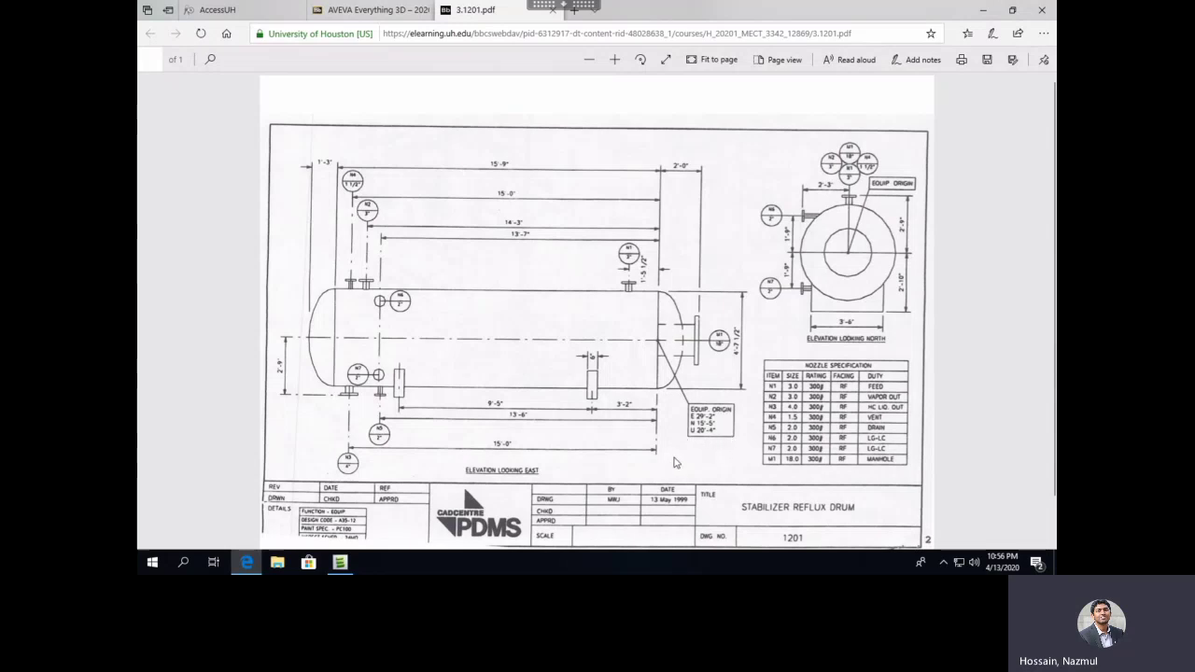
pyautogui.moveTo(341, 566)
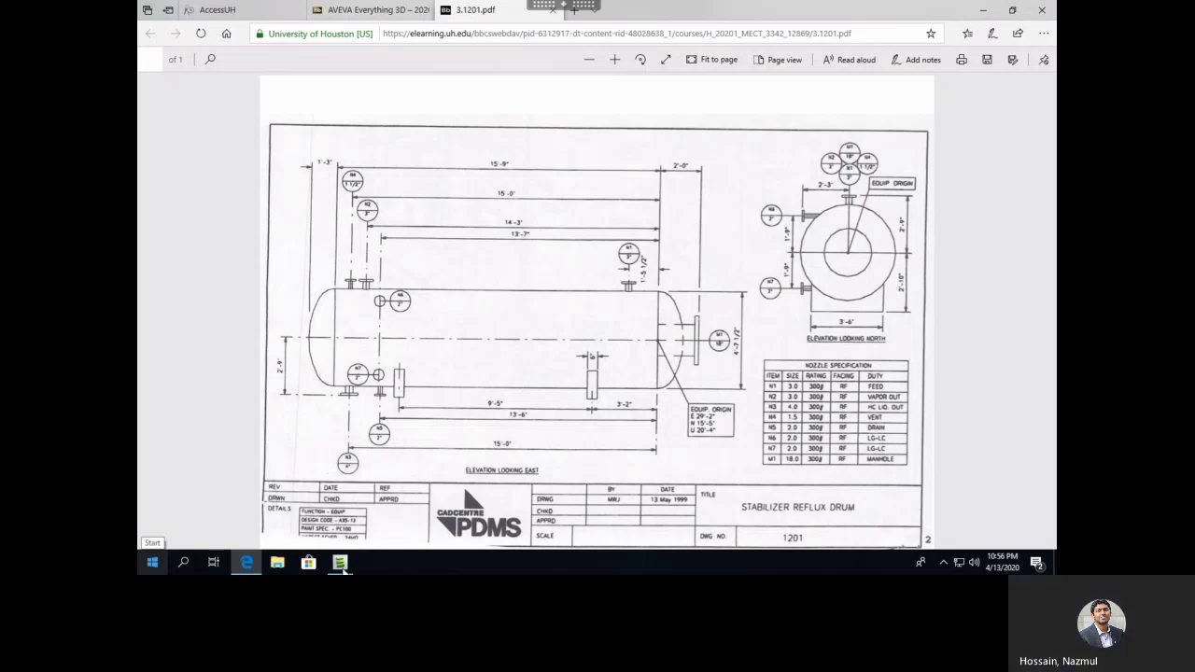
pyautogui.click(340, 563)
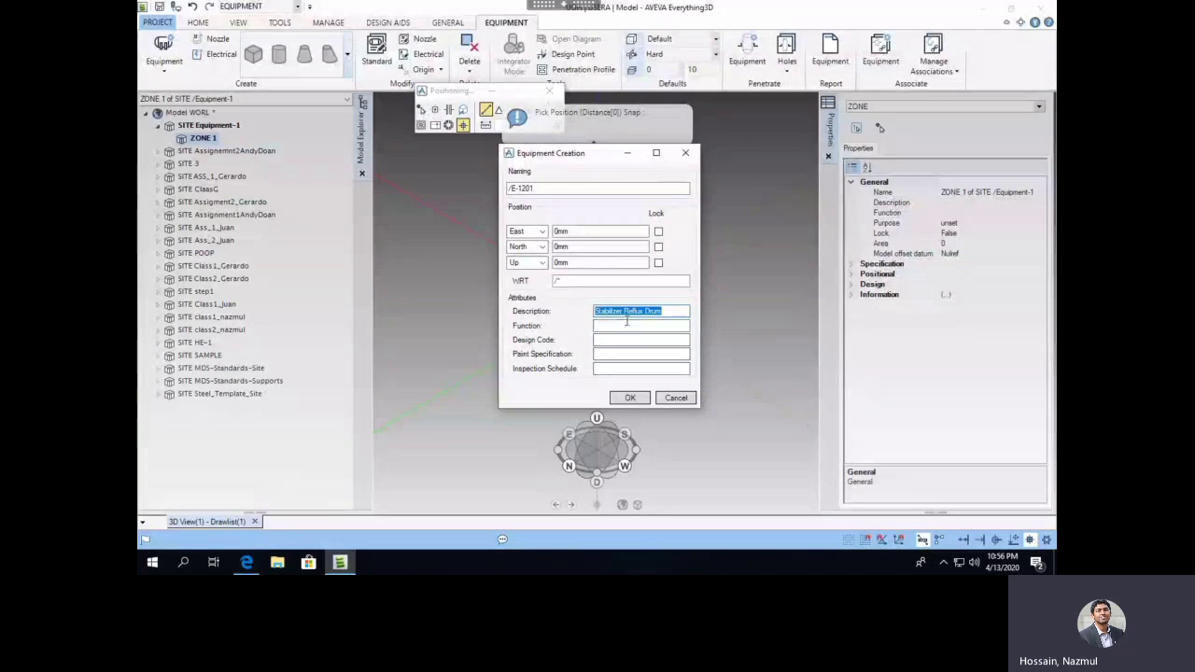
pyautogui.click(577, 232)
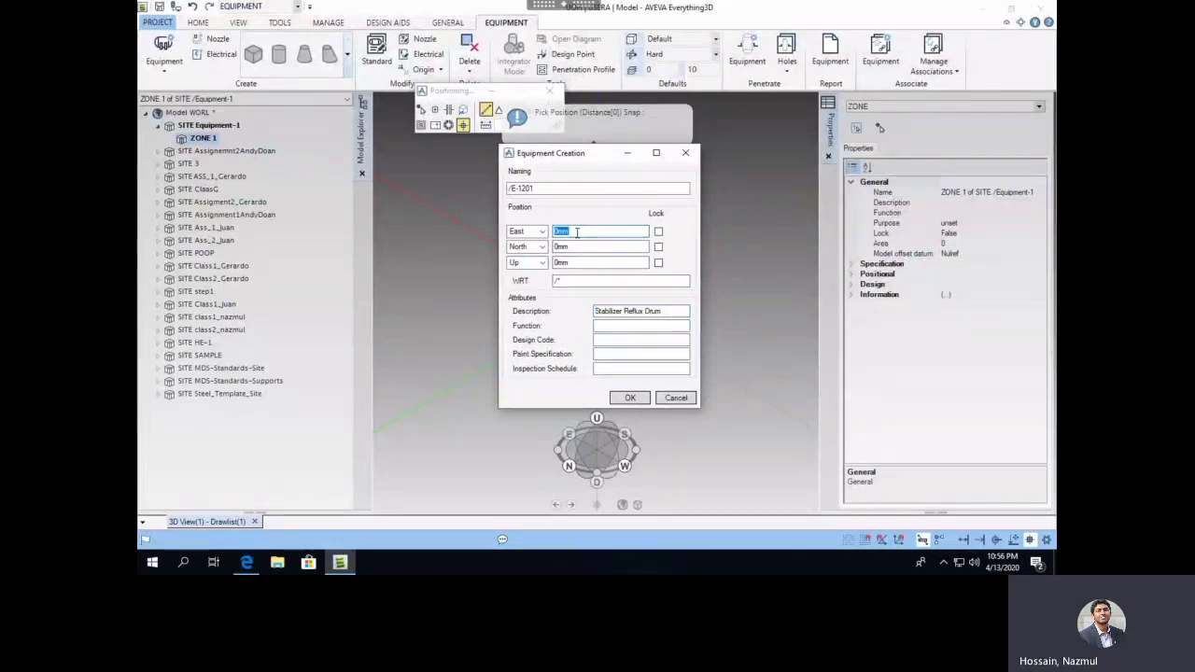
pyautogui.write("29'2")
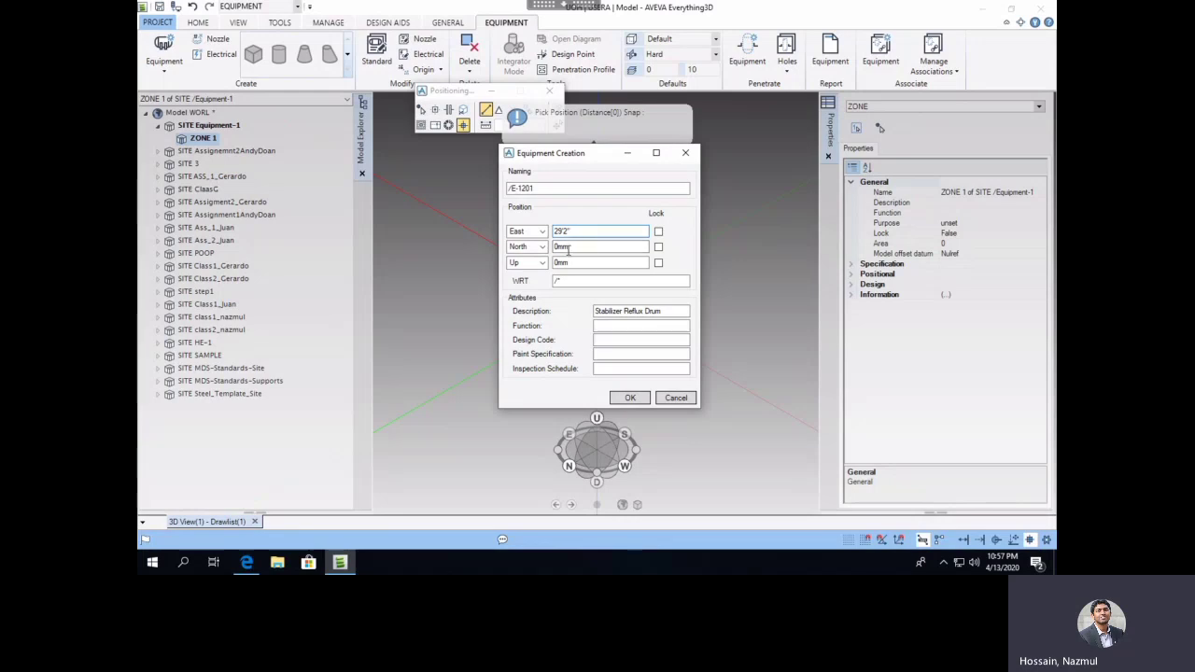
pyautogui.click(576, 245)
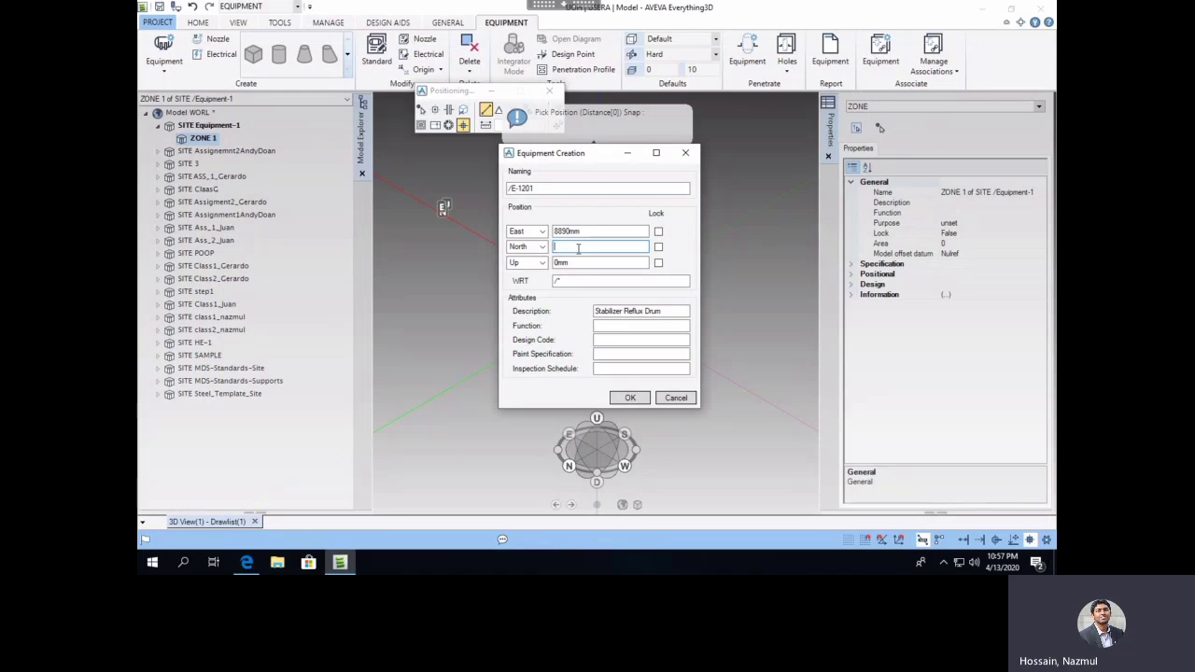
pyautogui.write('15\'5"')
pyautogui.click(586, 264)
pyautogui.doubleClick(585, 263)
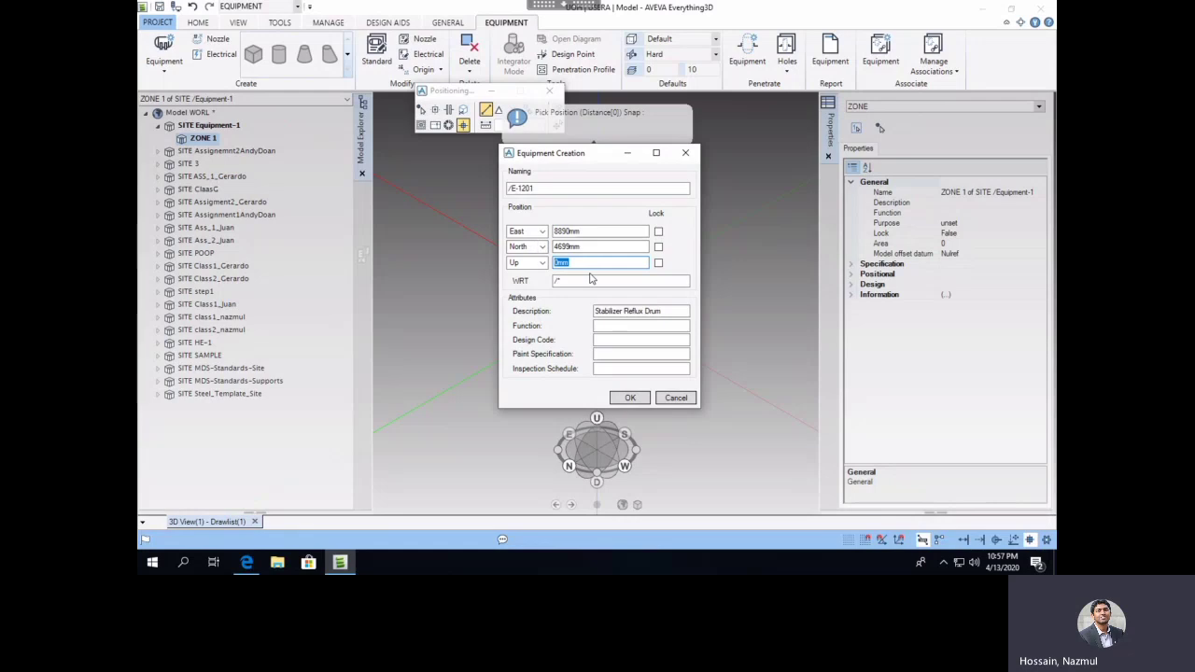
pyautogui.write('20\'4"')
pyautogui.press('Tab')
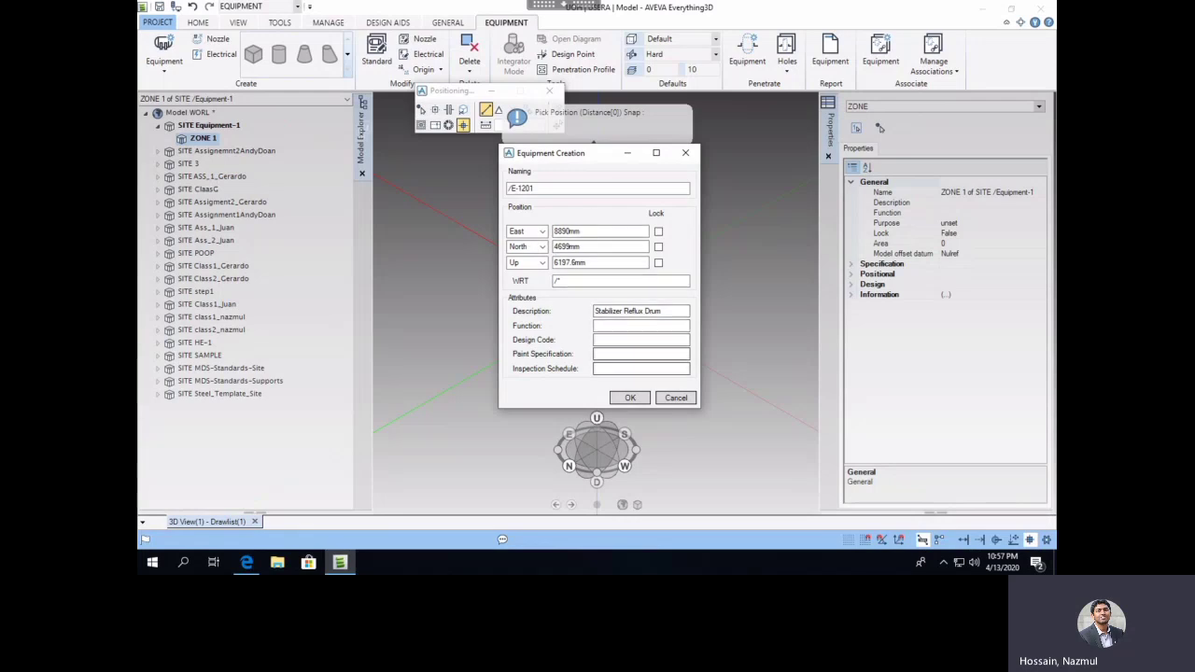
pyautogui.click(630, 399)
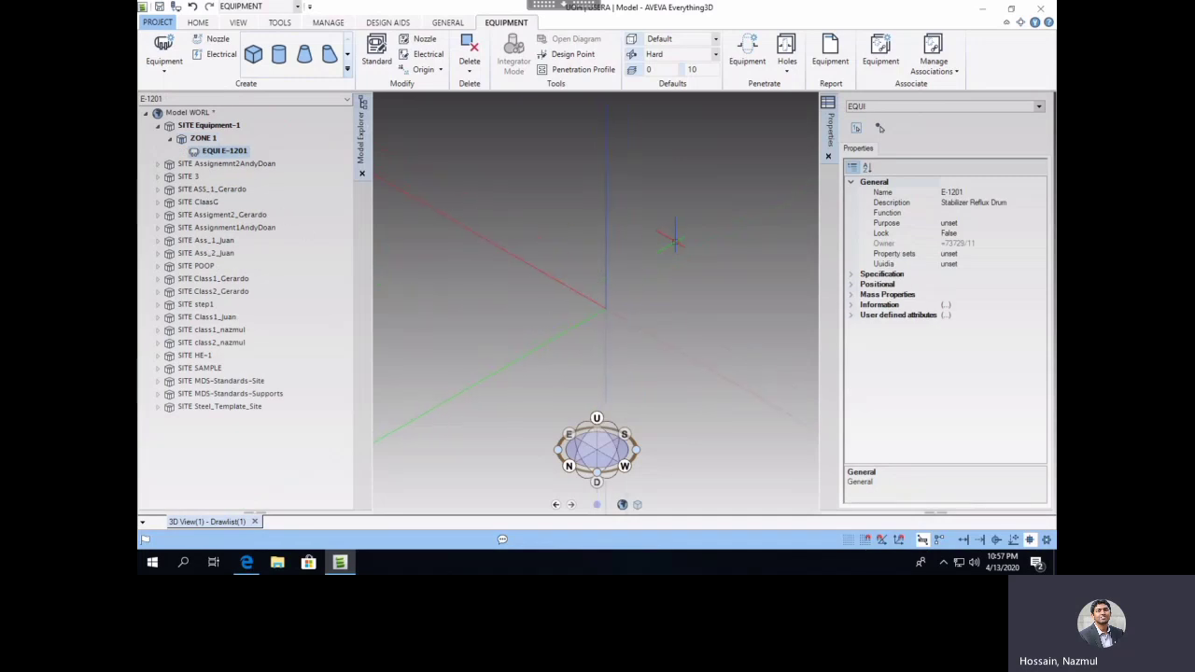
# Examine the drum's body, heads and dimensions on drawing 1201 and compare them with the available equipment primitives in AVEVA Everything3D
pyautogui.click(213, 155)
pyautogui.hotkey('alt', 'Tab')
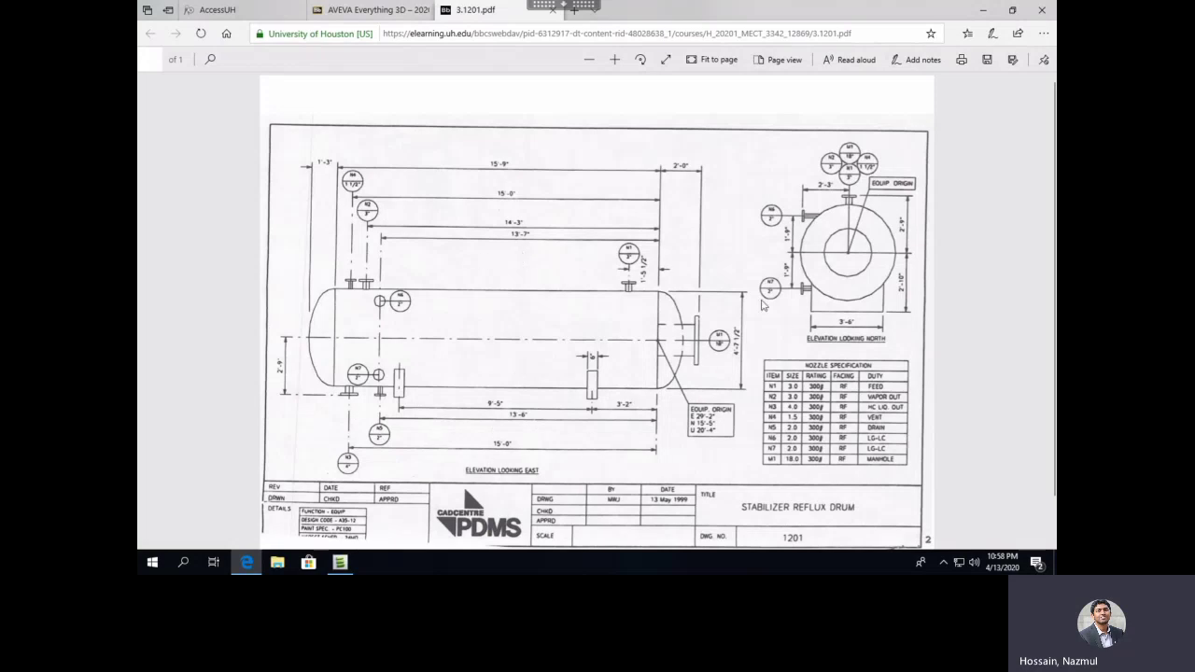
pyautogui.click(343, 564)
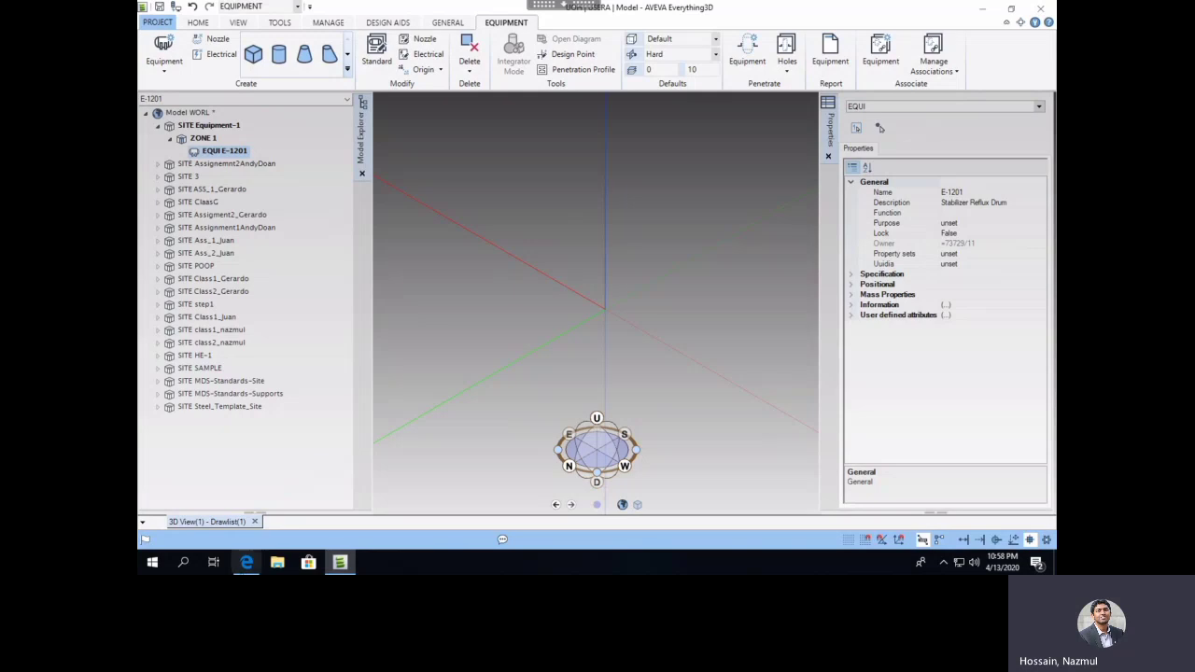
pyautogui.hotkey('alt', 'Tab')
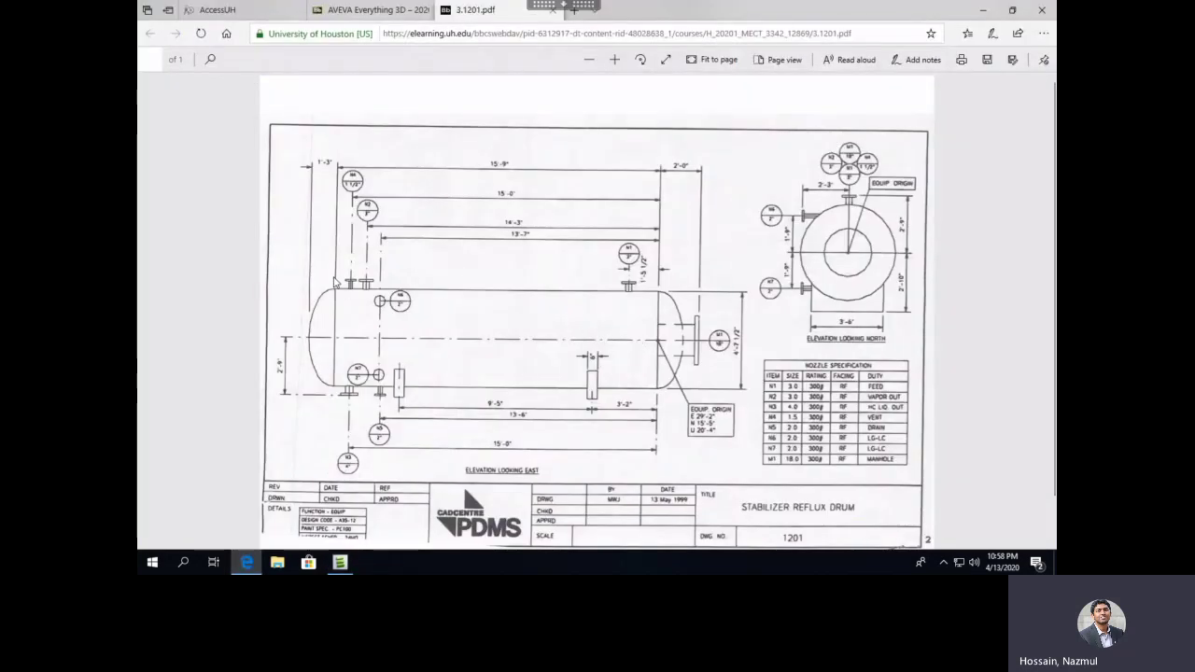
pyautogui.click(347, 565)
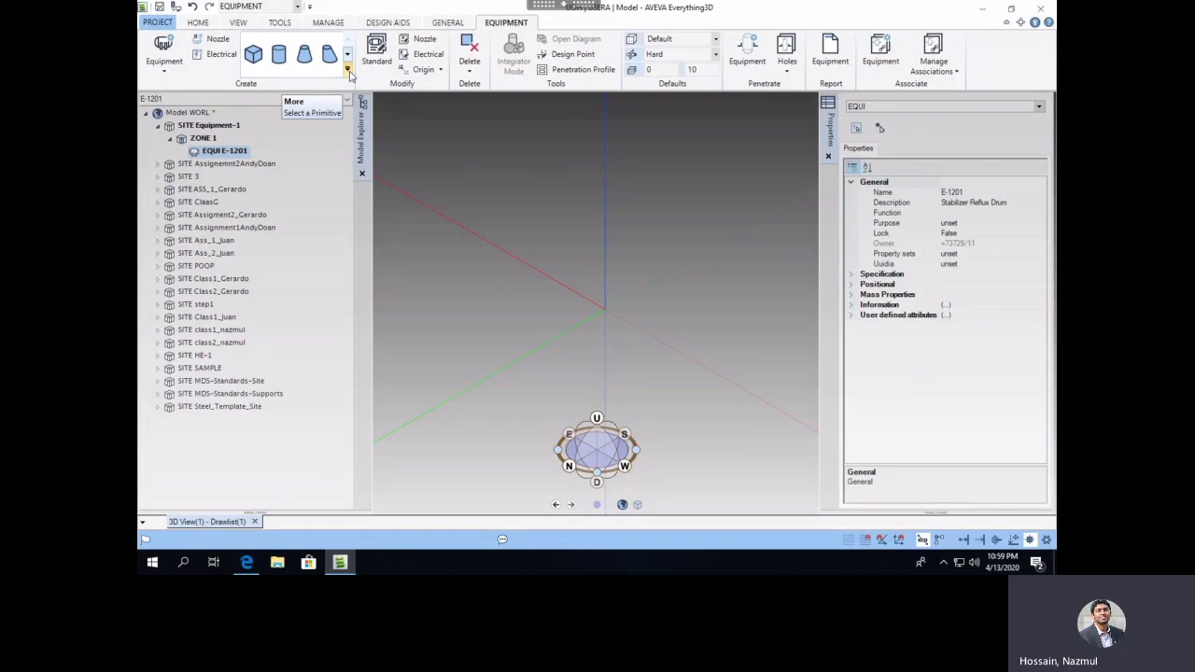
pyautogui.click(348, 71)
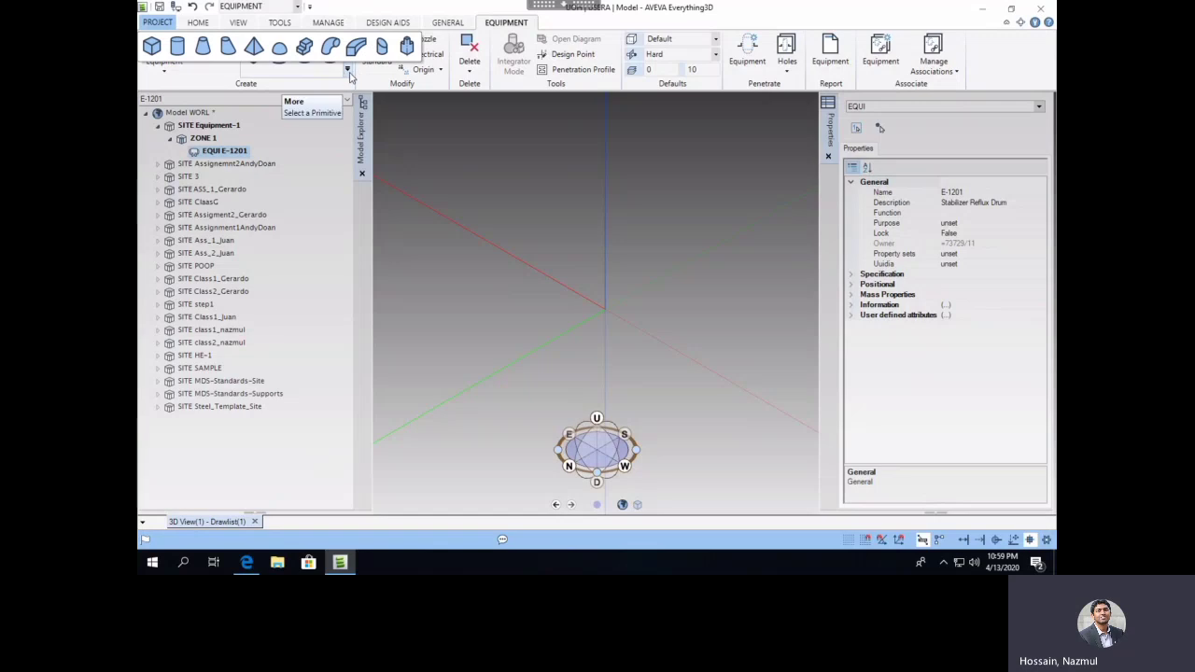
pyautogui.click(246, 562)
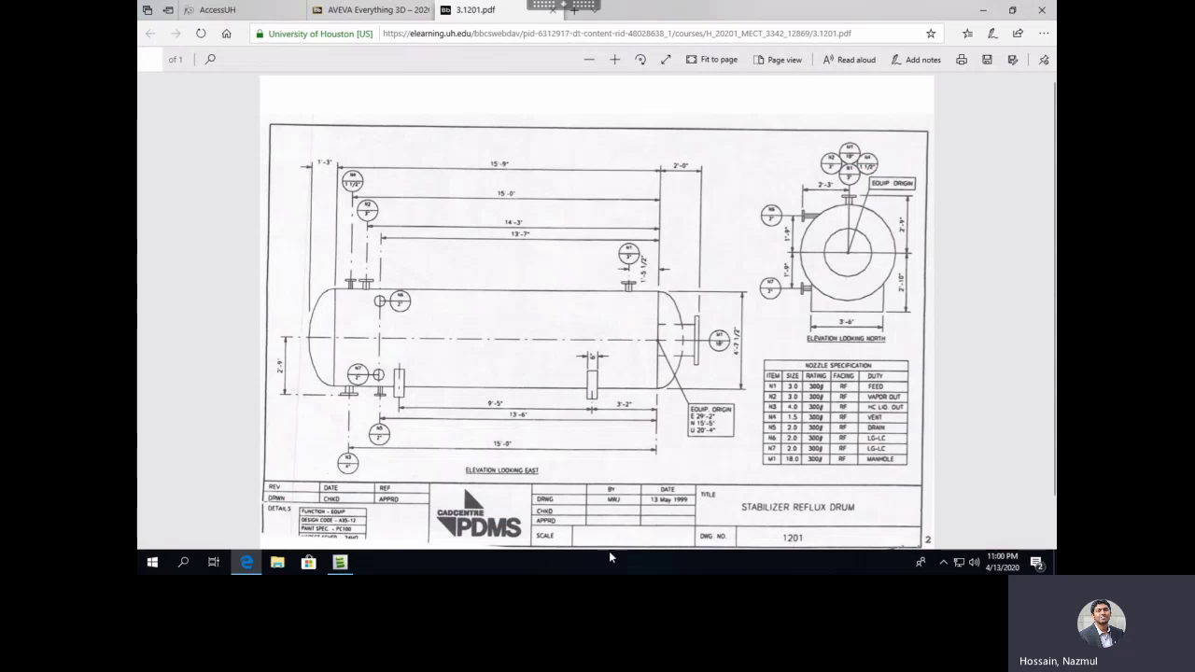
pyautogui.moveTo(345, 570)
pyautogui.click(340, 504)
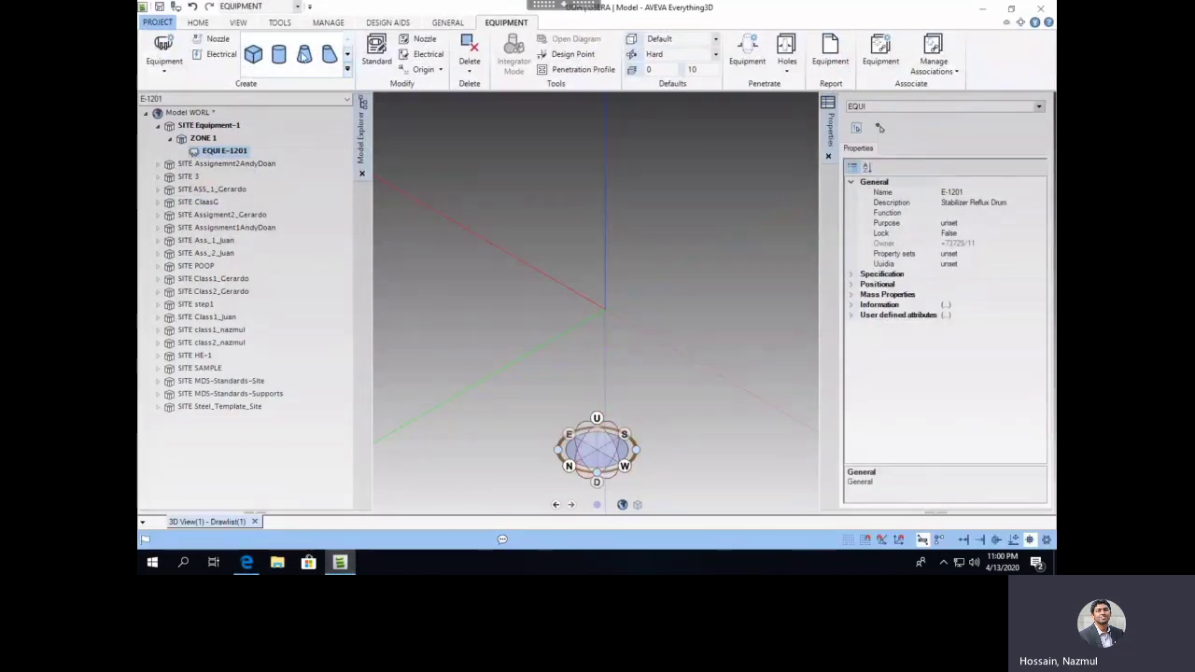
# Create a cylinder primitive under E-1201, placed freehand at about 2890 mm diameter and 4177 mm height
pyautogui.click(347, 69)
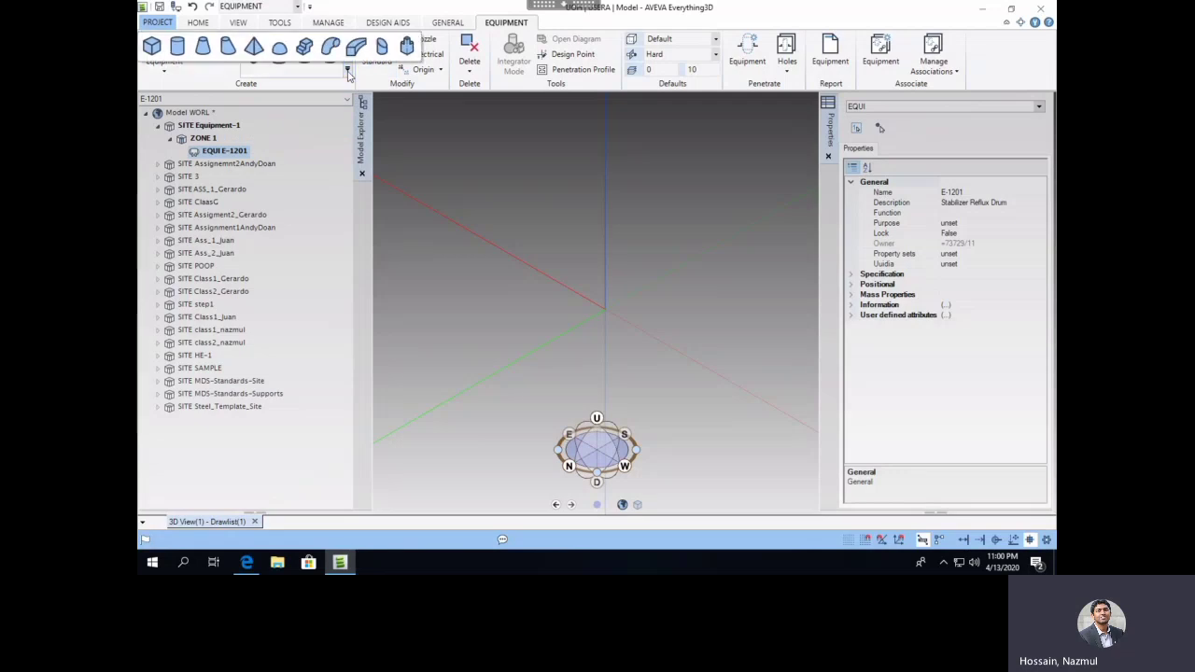
pyautogui.click(176, 52)
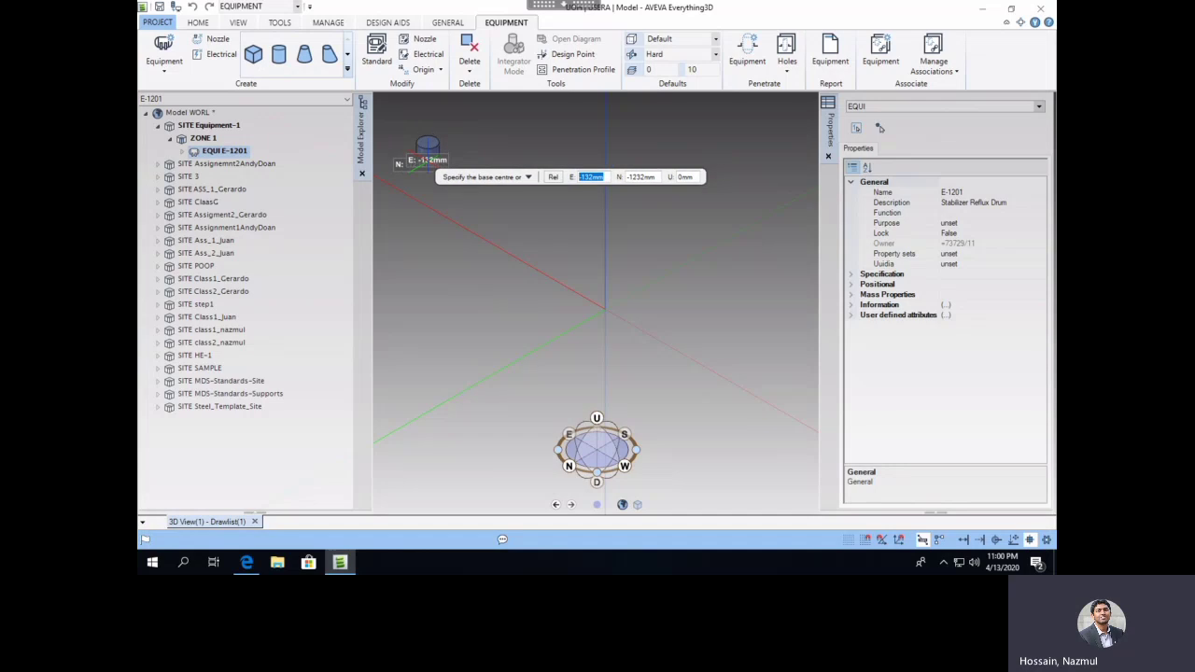
pyautogui.click(439, 174)
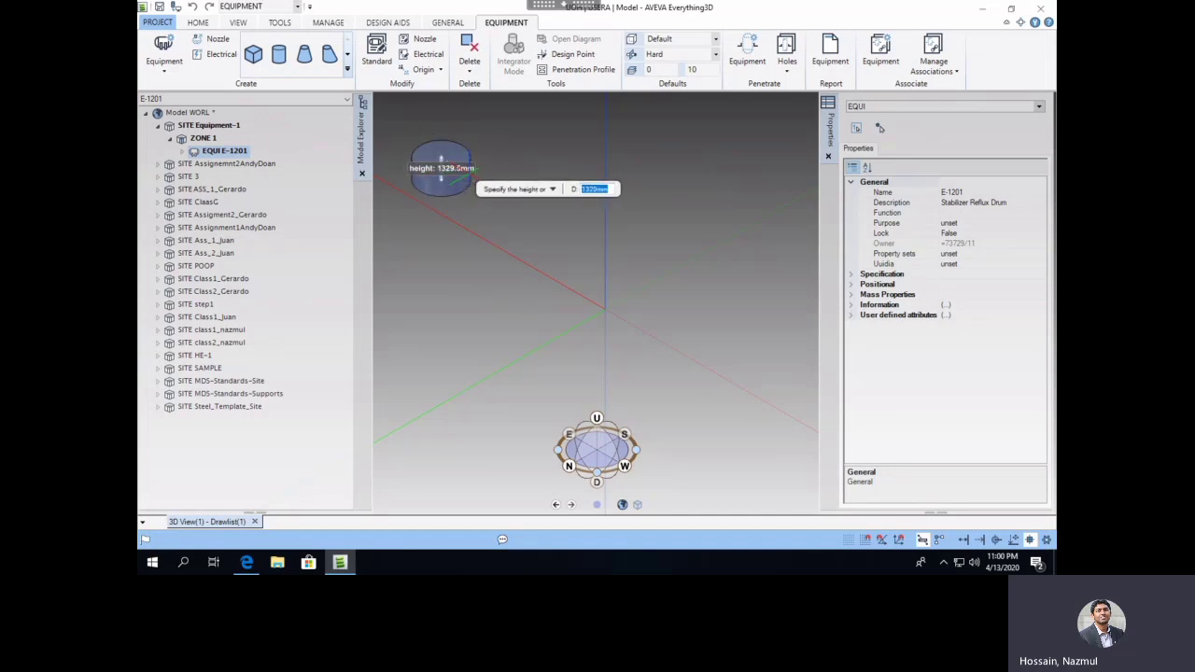
pyautogui.click(440, 126)
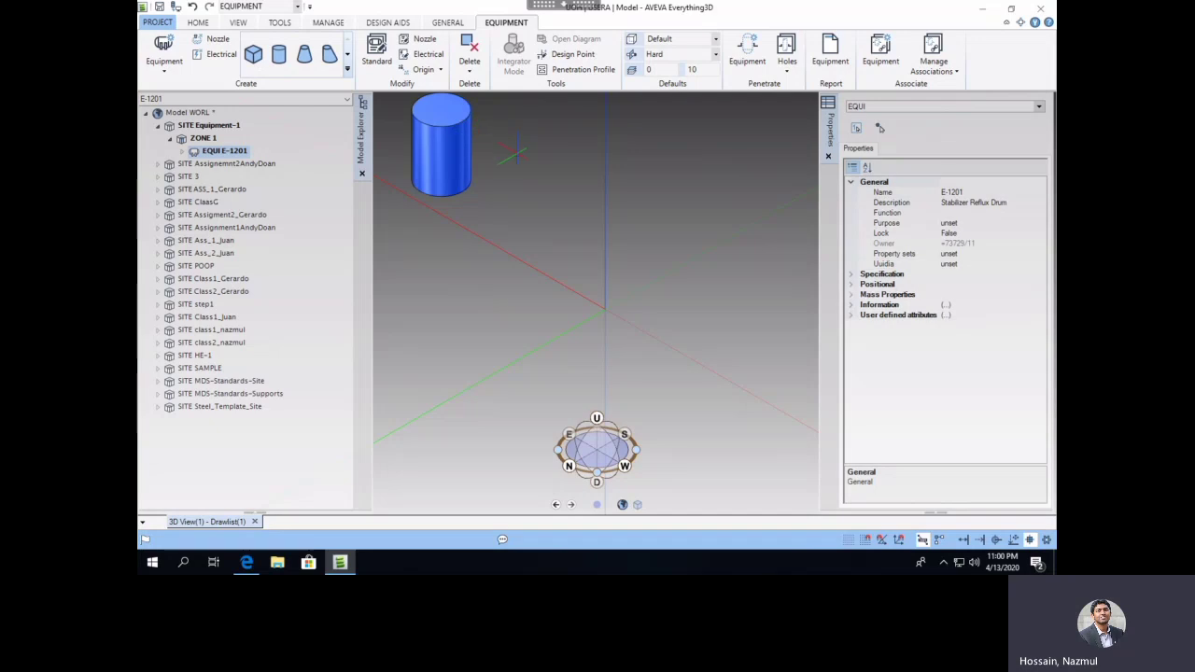
pyautogui.scroll(-3, 635, 359)
pyautogui.scroll(2, 546, 321)
pyautogui.scroll(1, 546, 322)
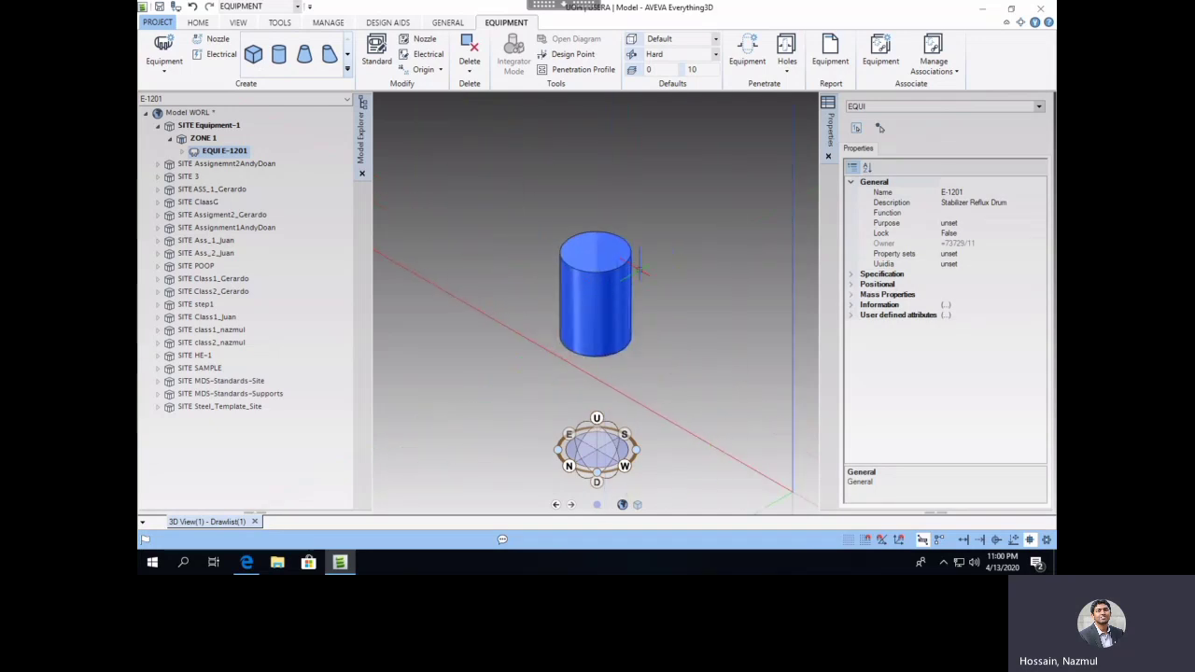
pyautogui.scroll(2, 633, 284)
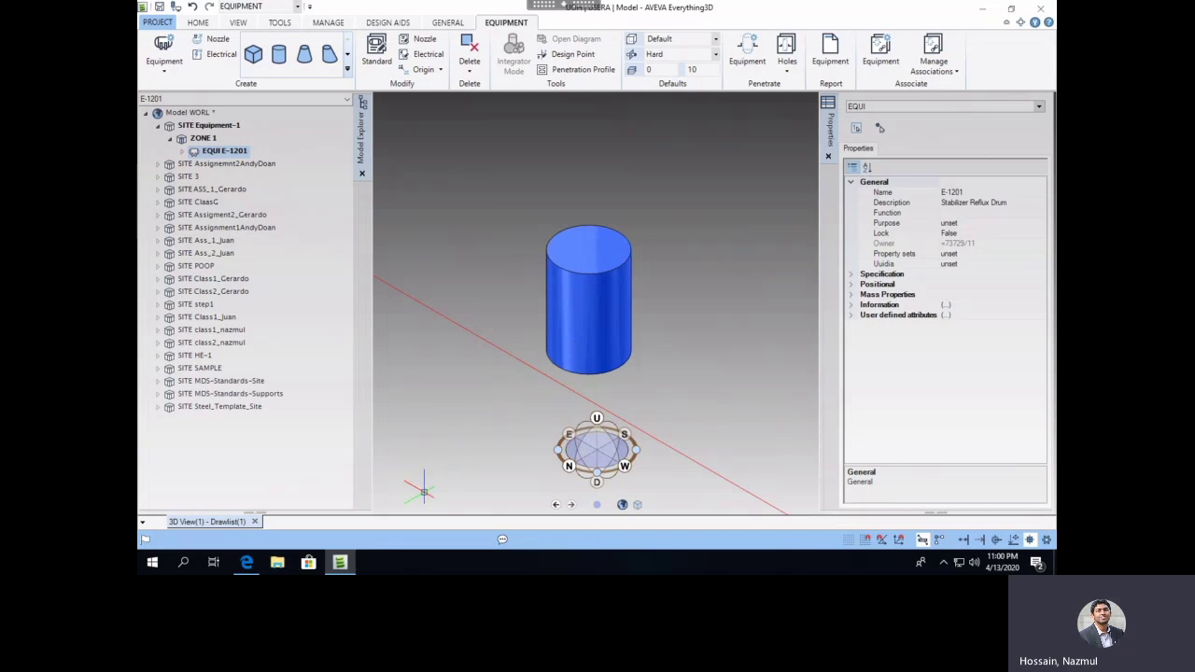
# Check the shell dimensions on the drawing, then select the new cylinder under E-1201 and show its geometry properties
pyautogui.click(250, 564)
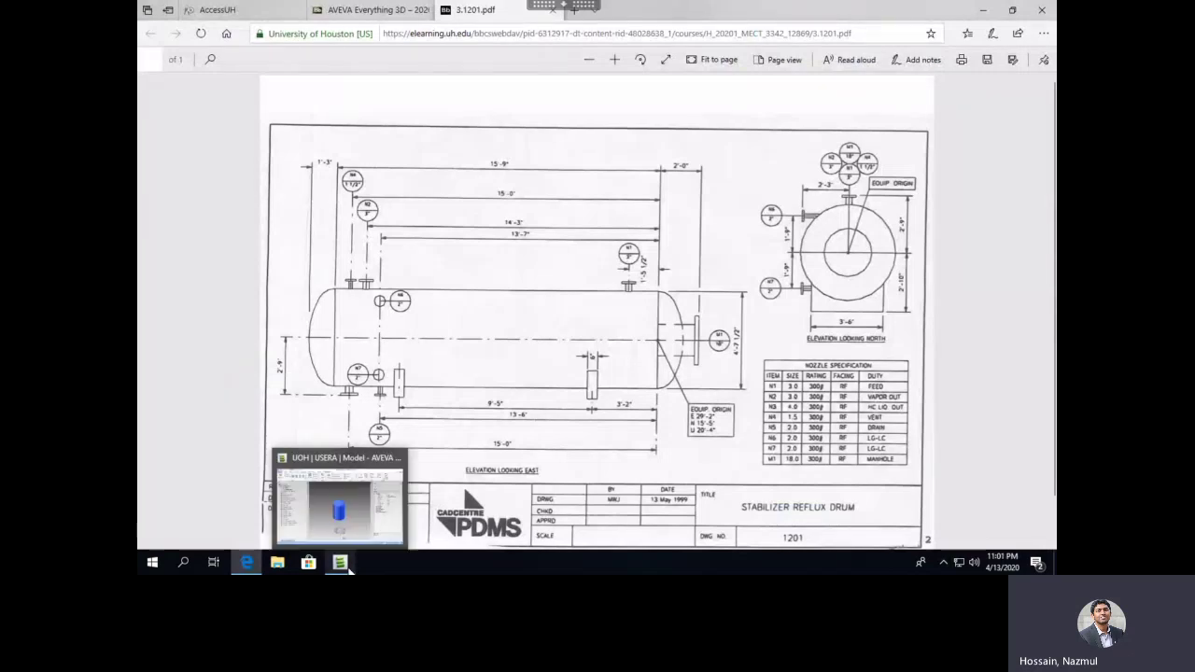
pyautogui.click(344, 564)
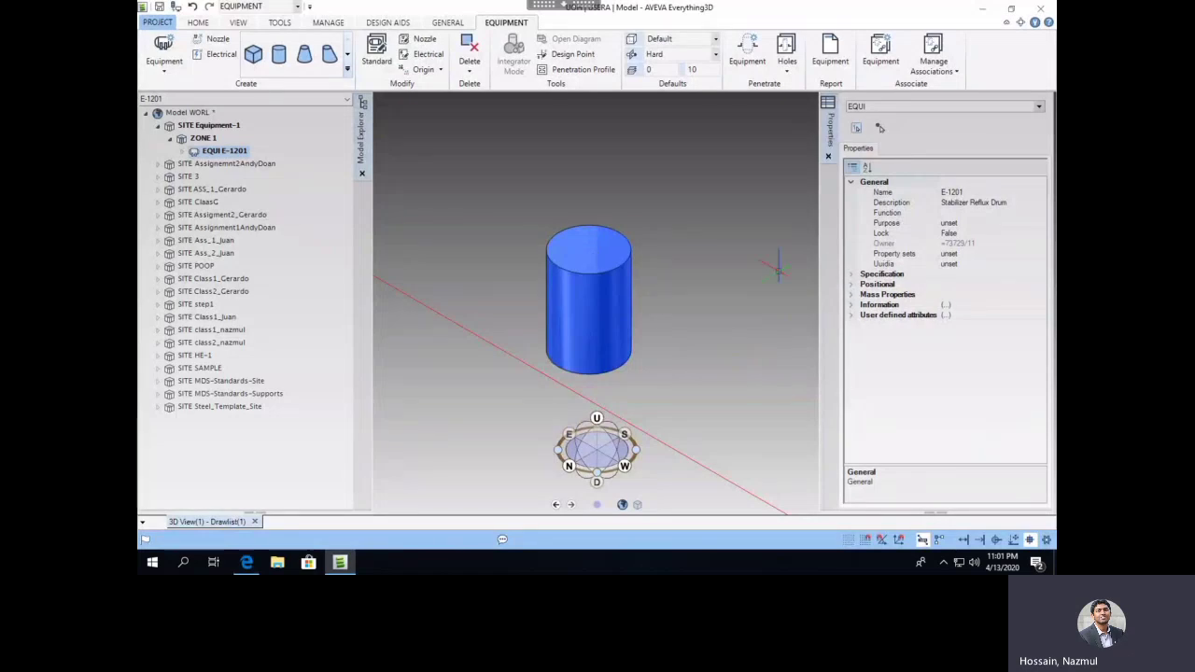
pyautogui.click(183, 152)
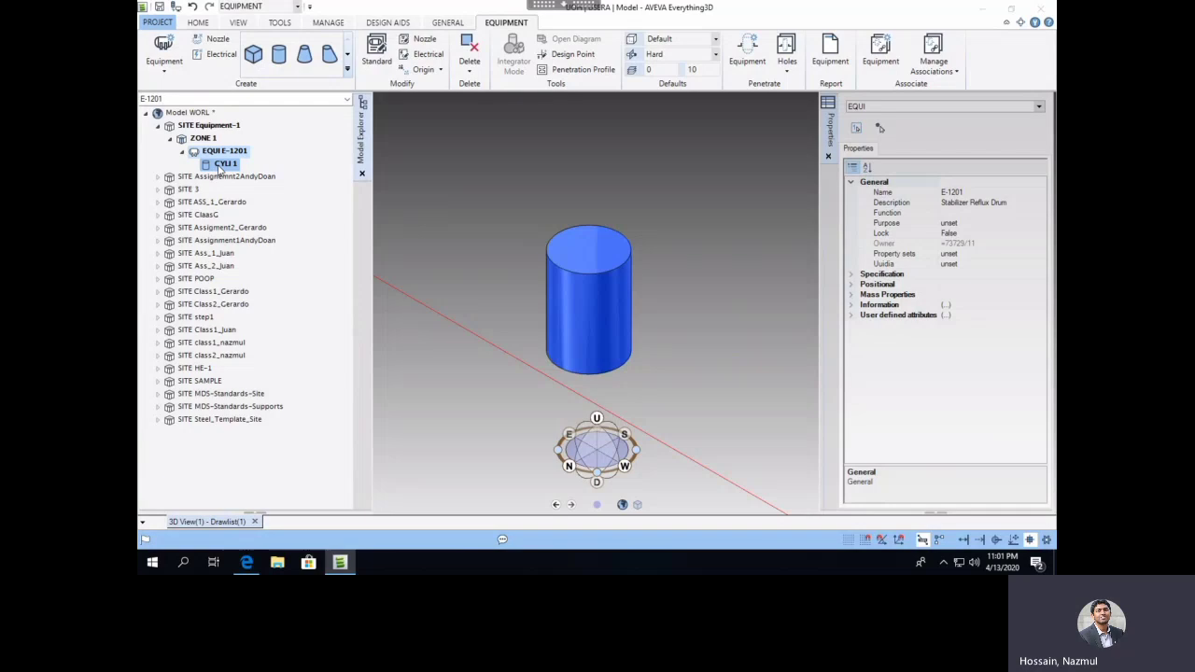
pyautogui.click(222, 165)
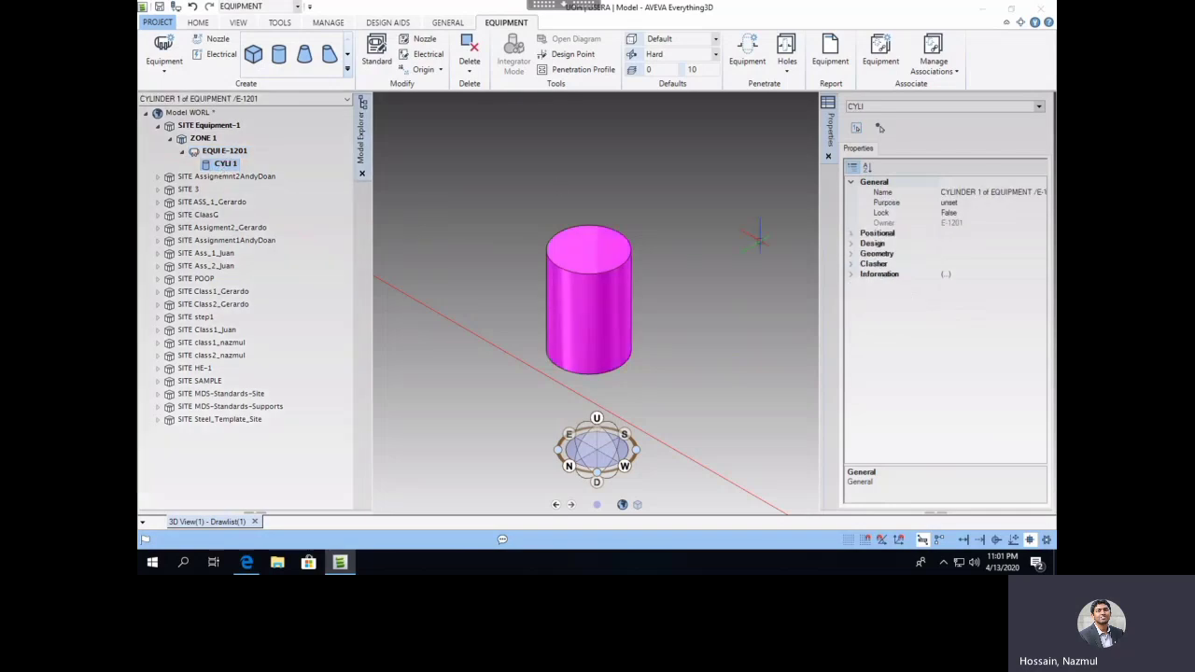
pyautogui.click(852, 245)
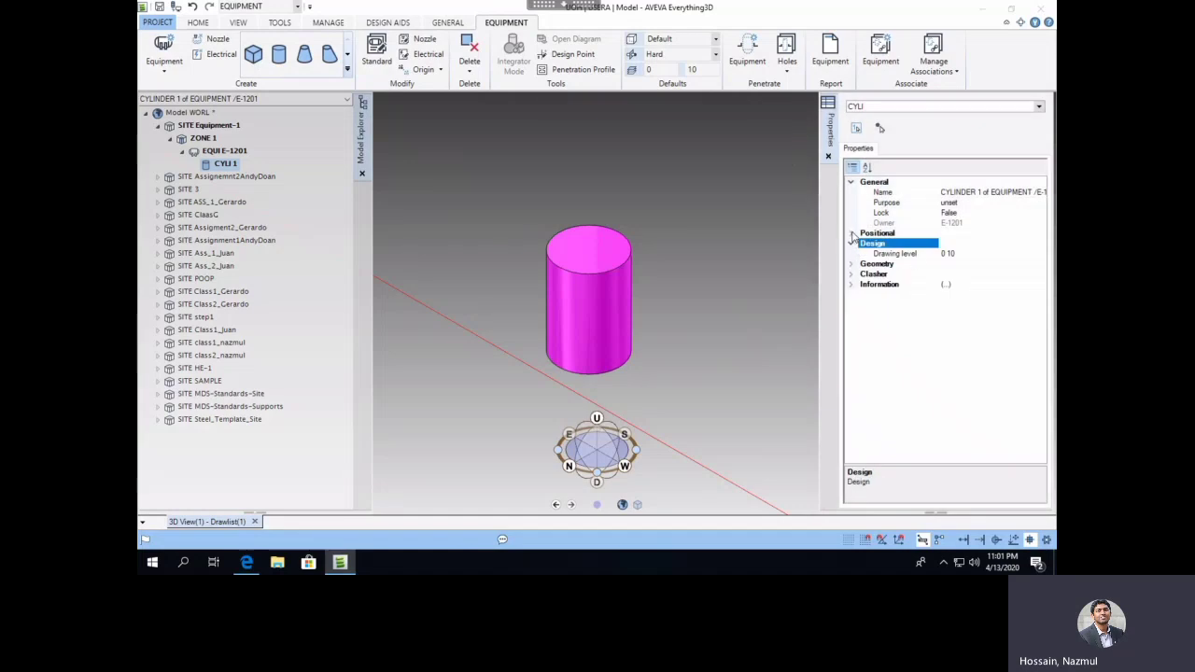
pyautogui.click(851, 234)
pyautogui.click(851, 234)
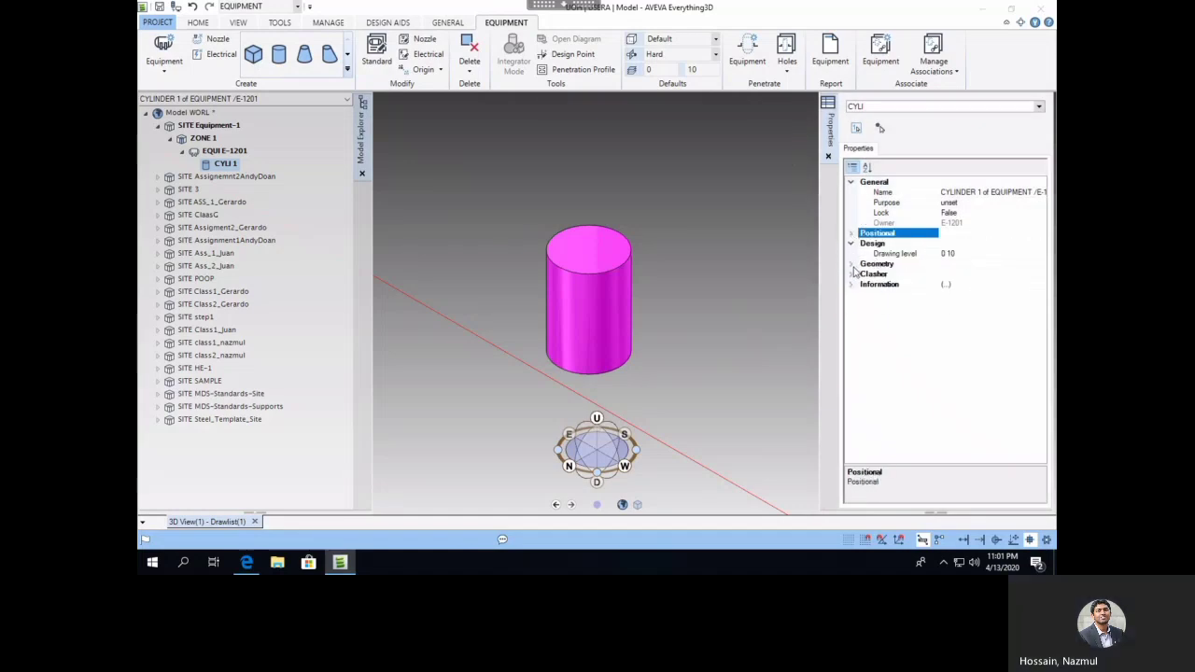
pyautogui.click(851, 265)
pyautogui.click(851, 244)
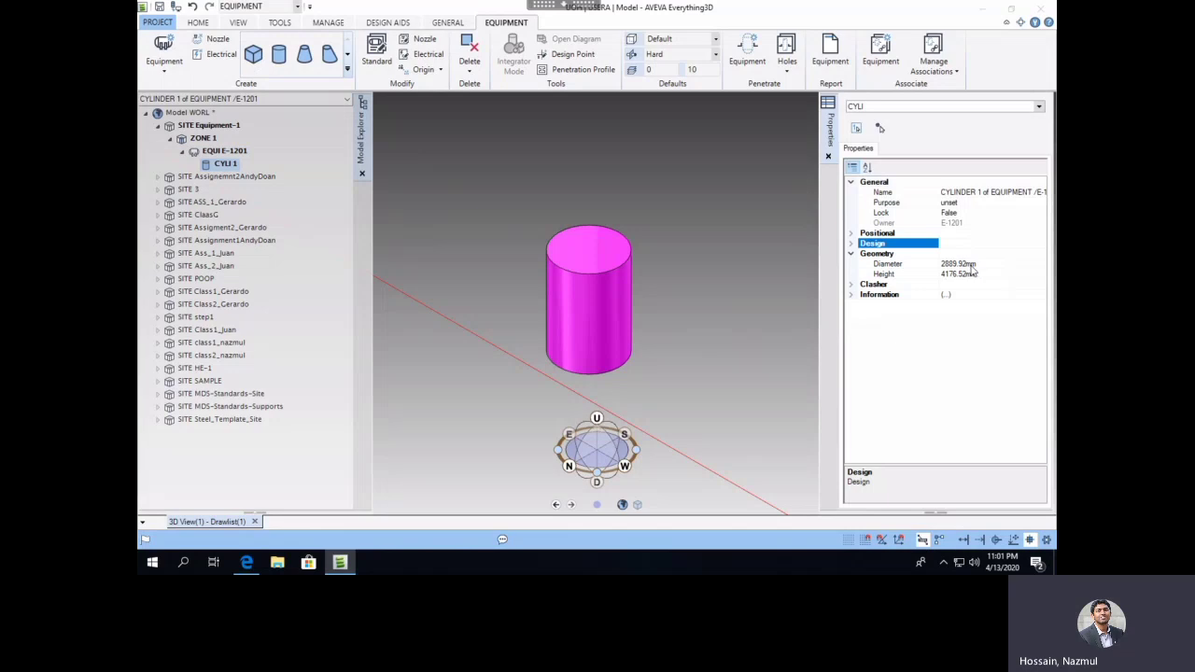
# Recheck the drawing's shell dimensions and enter 4'7.1/2" as the cylinder's height
pyautogui.click(246, 562)
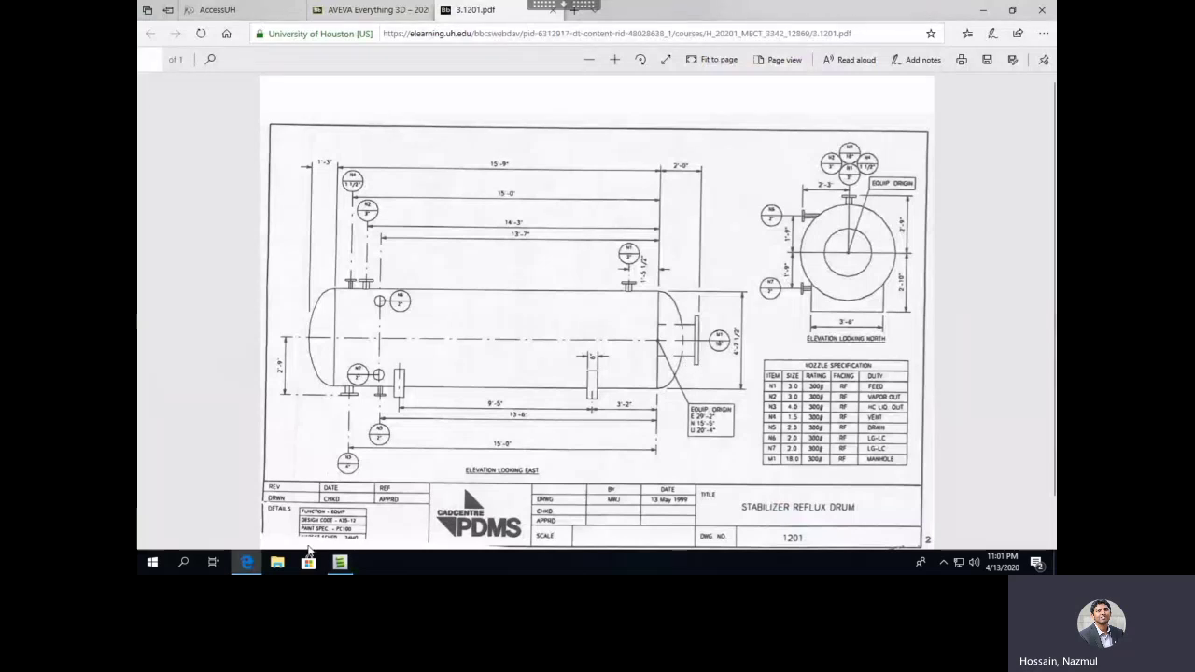
pyautogui.click(245, 562)
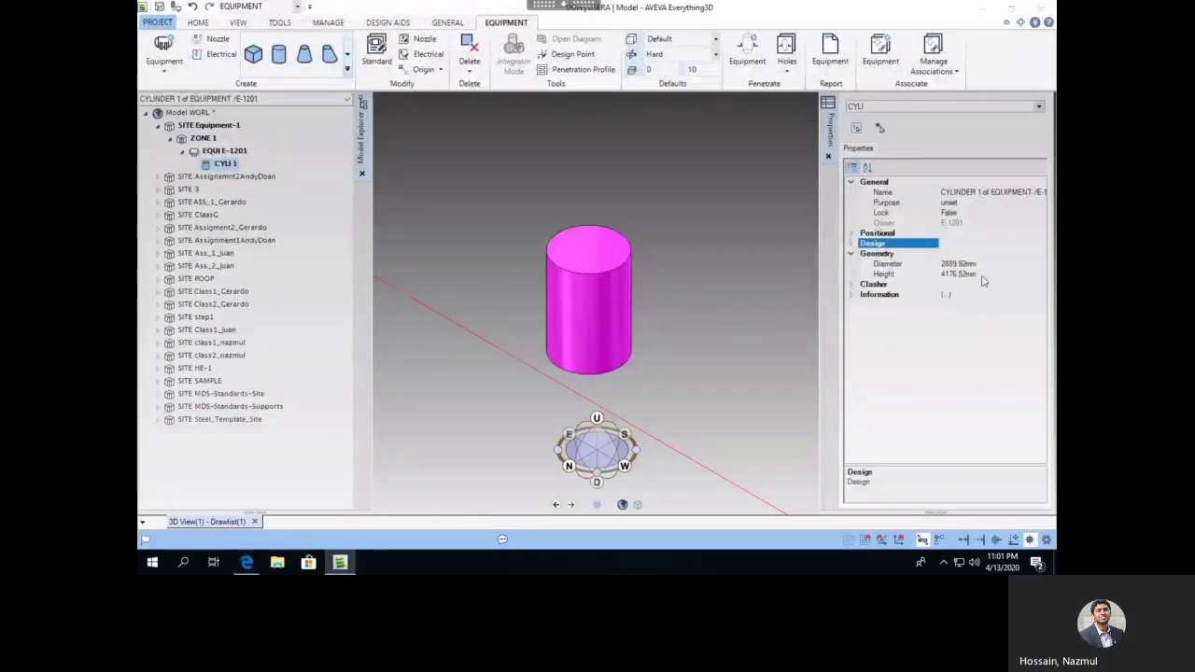
pyautogui.click(975, 274)
pyautogui.click(977, 275)
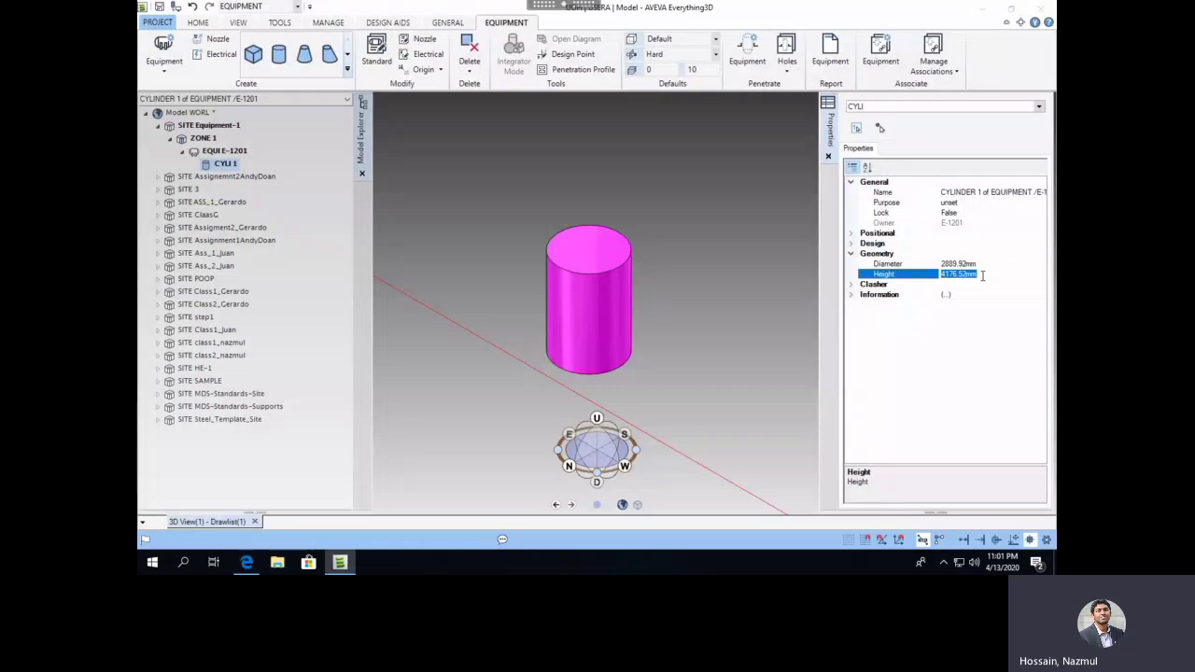
pyautogui.write("4'7.1/2")
pyautogui.doubleClick(967, 273)
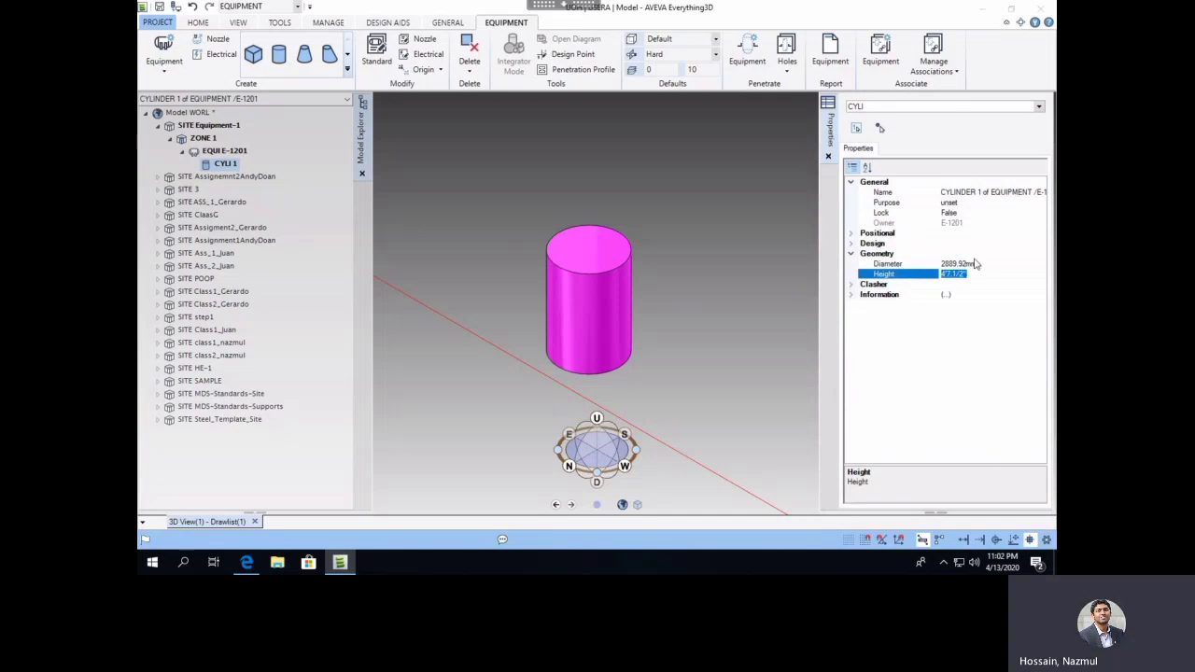